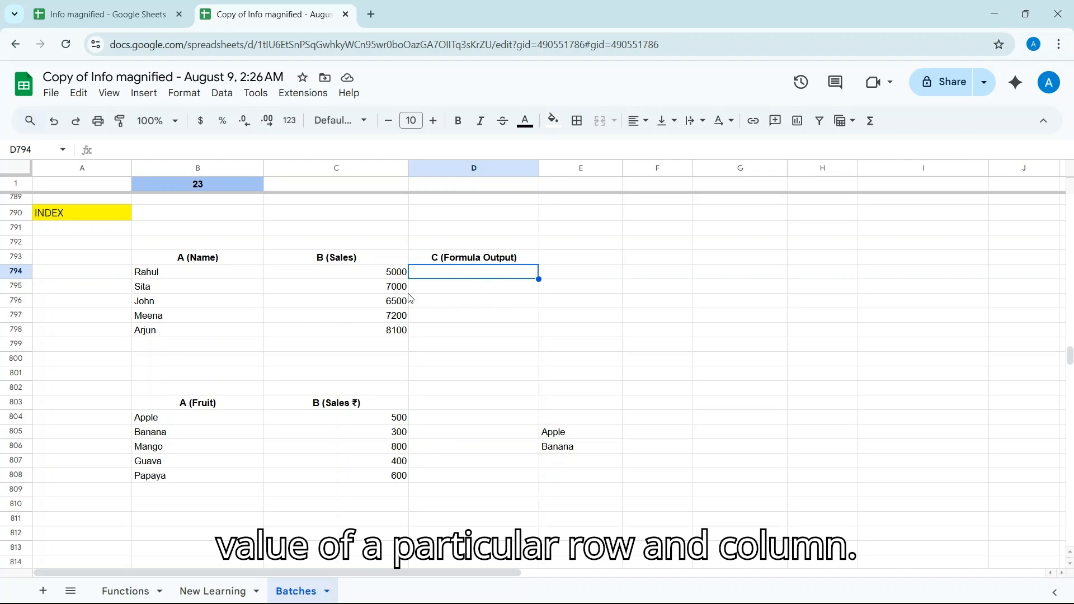
- Enter =INDEX(B794:C798,2,2) in cell D794 to return the second row's sales value from the name table
text(=inde)
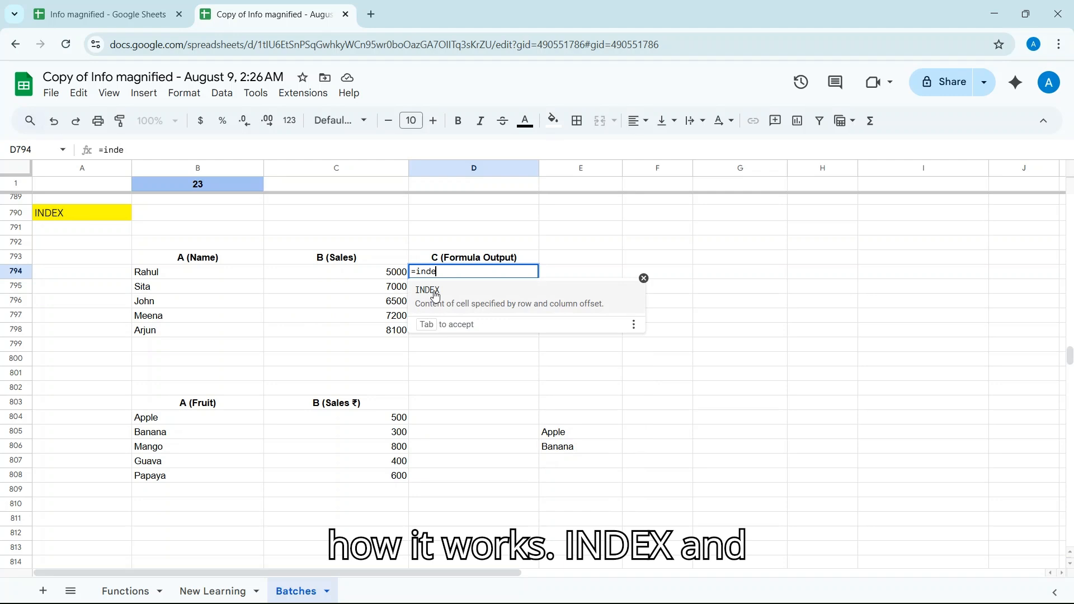
click(417, 293)
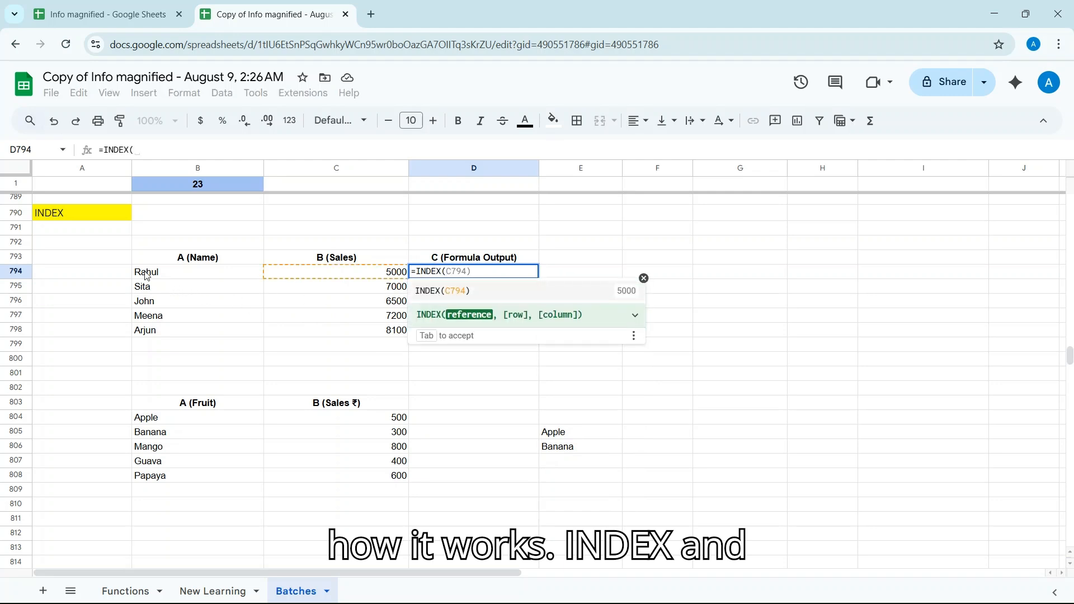
drag(148, 273, 331, 330)
text(,)
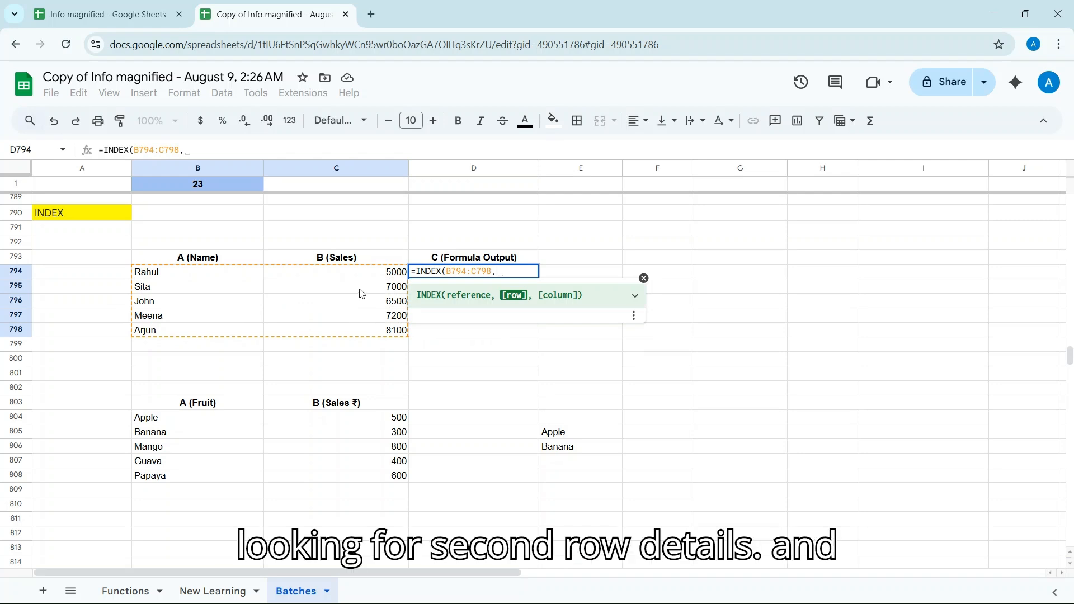
text(2,)
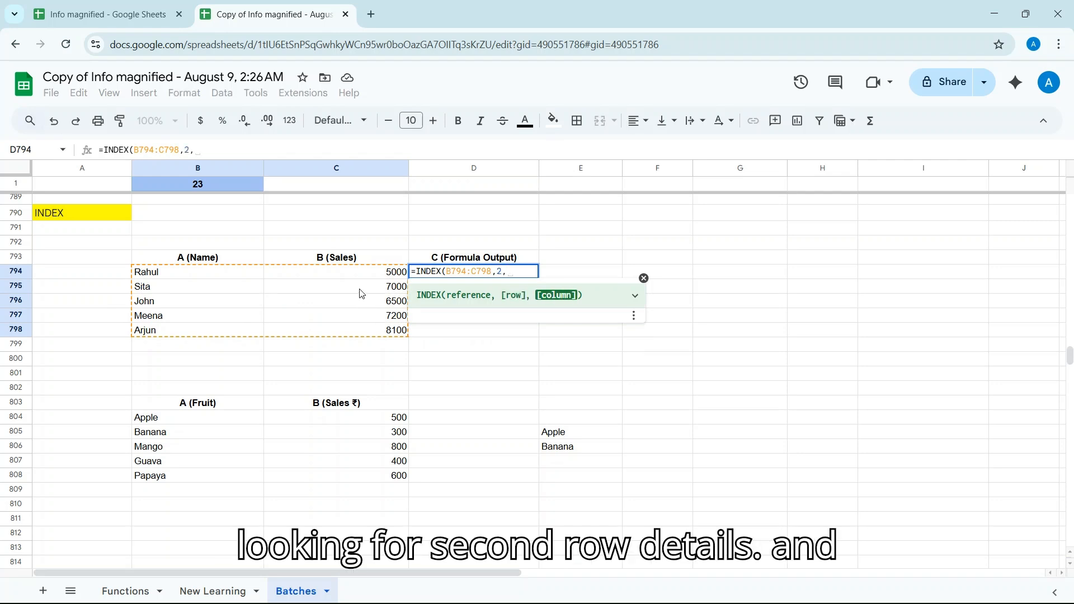
text(2))
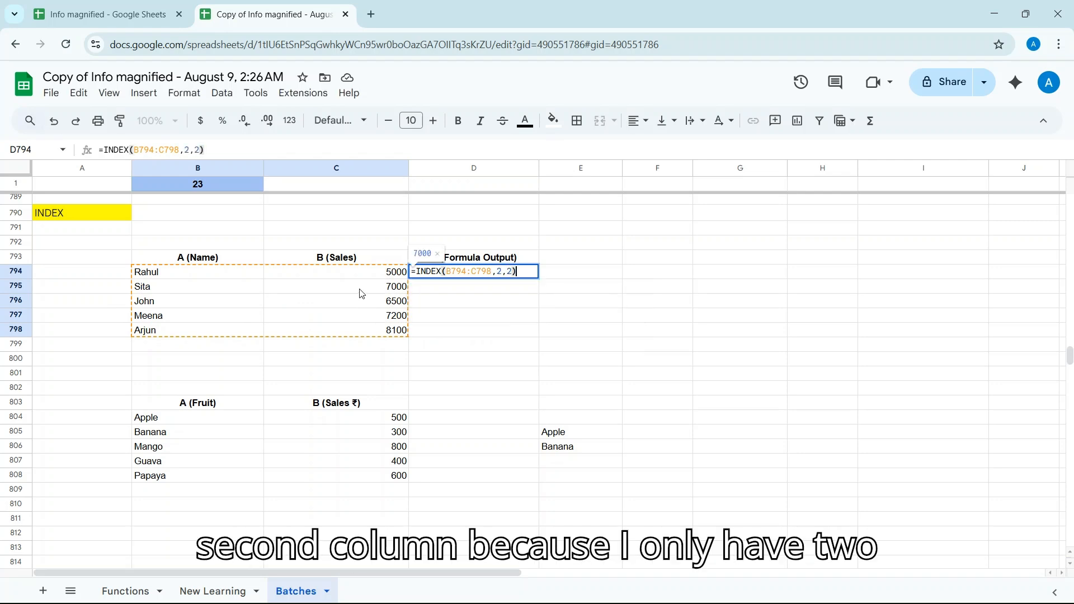
key(Return)
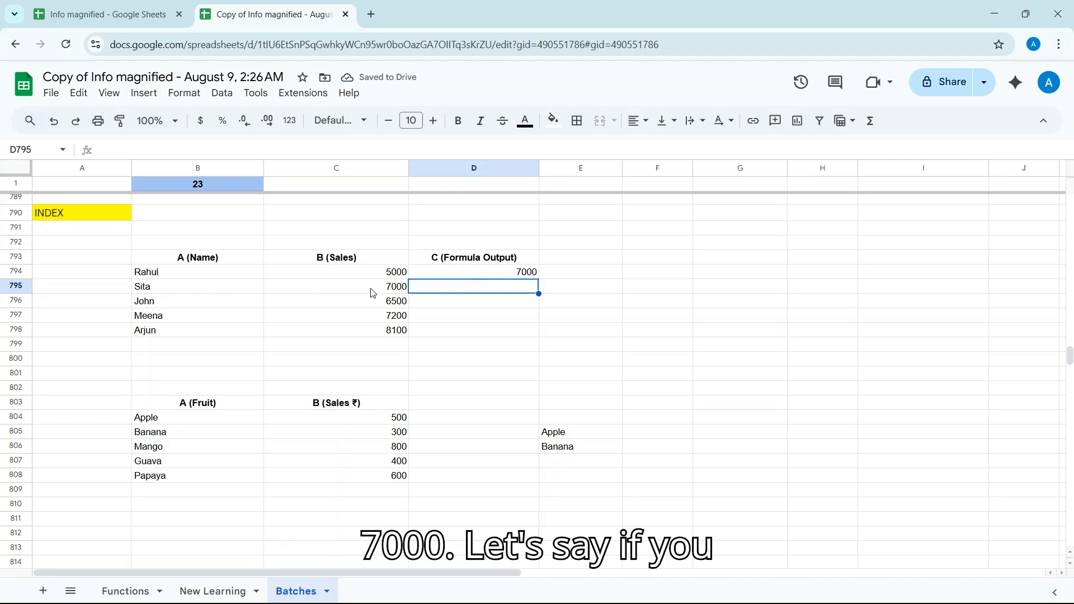
- Replace the formula in D794 with =INDEX(B793:C798,3,2), so the reference range includes the header row
click(524, 274)
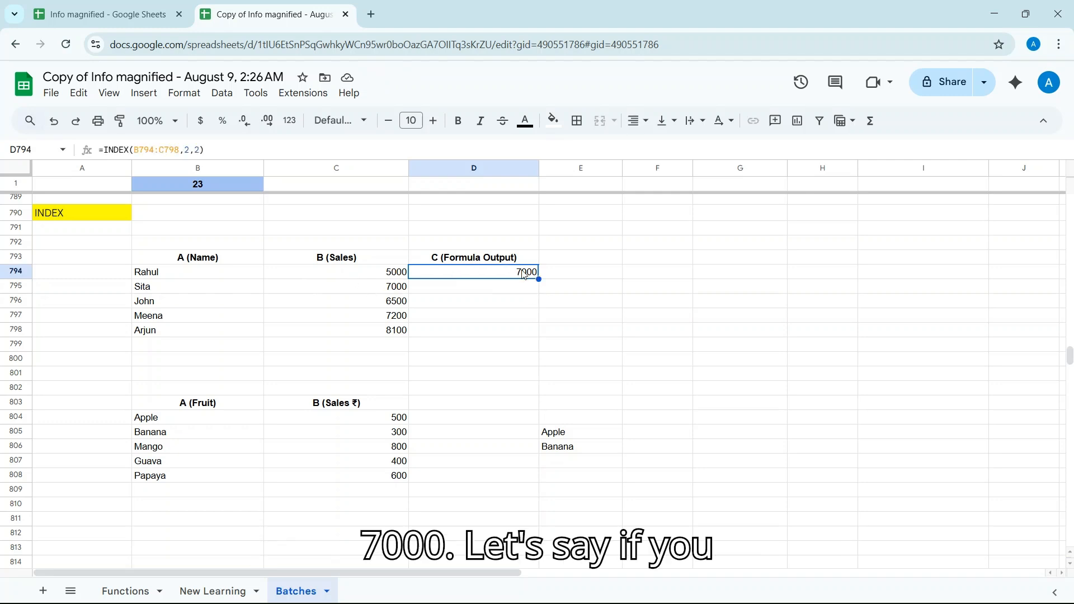
key(Delete)
text(=i)
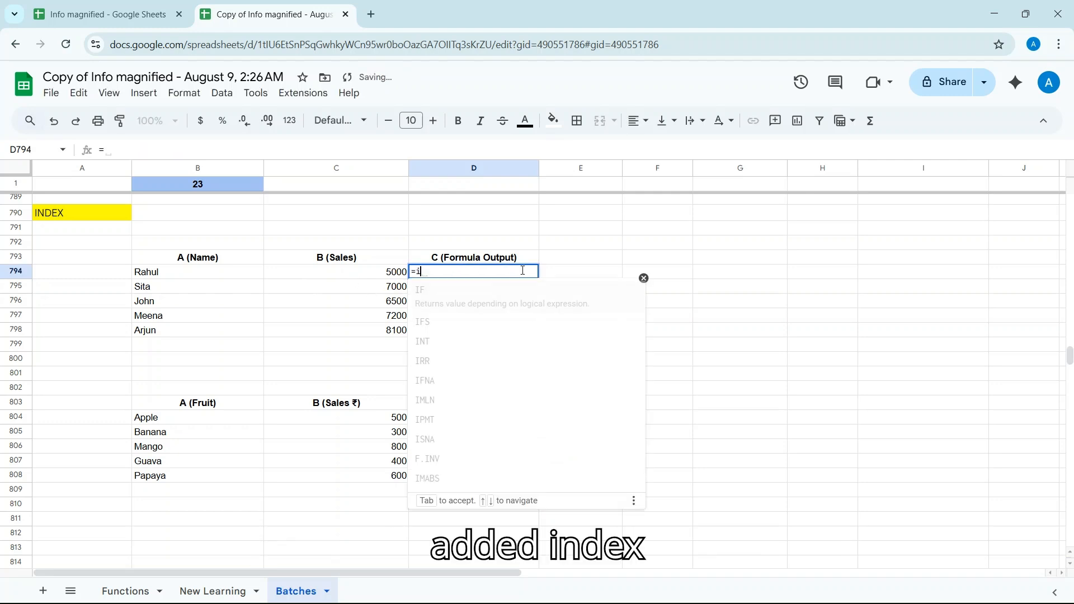
text(ndex)
key(Tab)
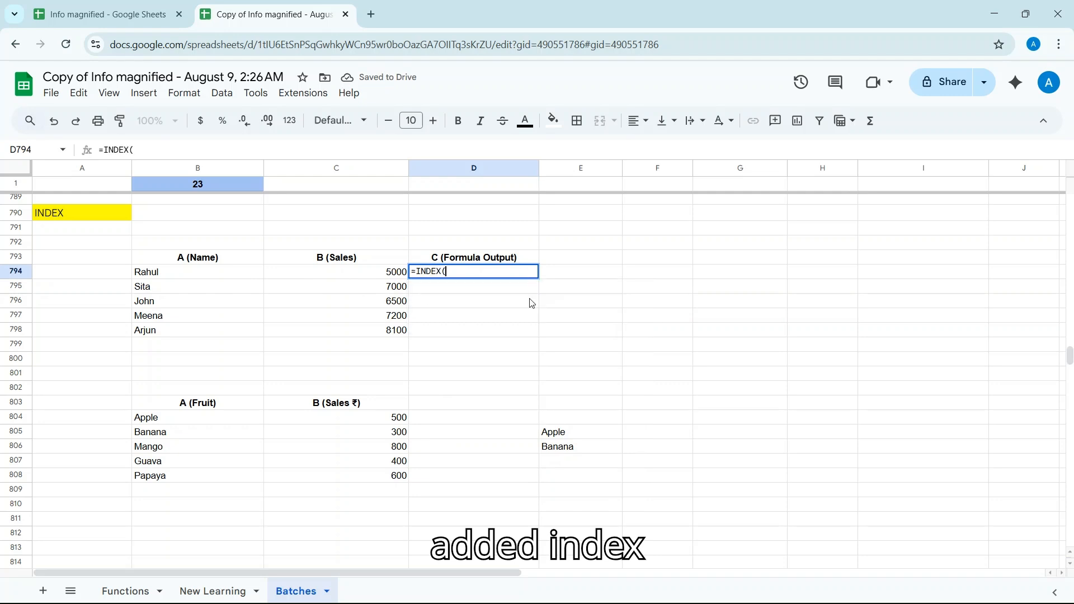
drag(162, 275, 258, 295)
click(157, 257)
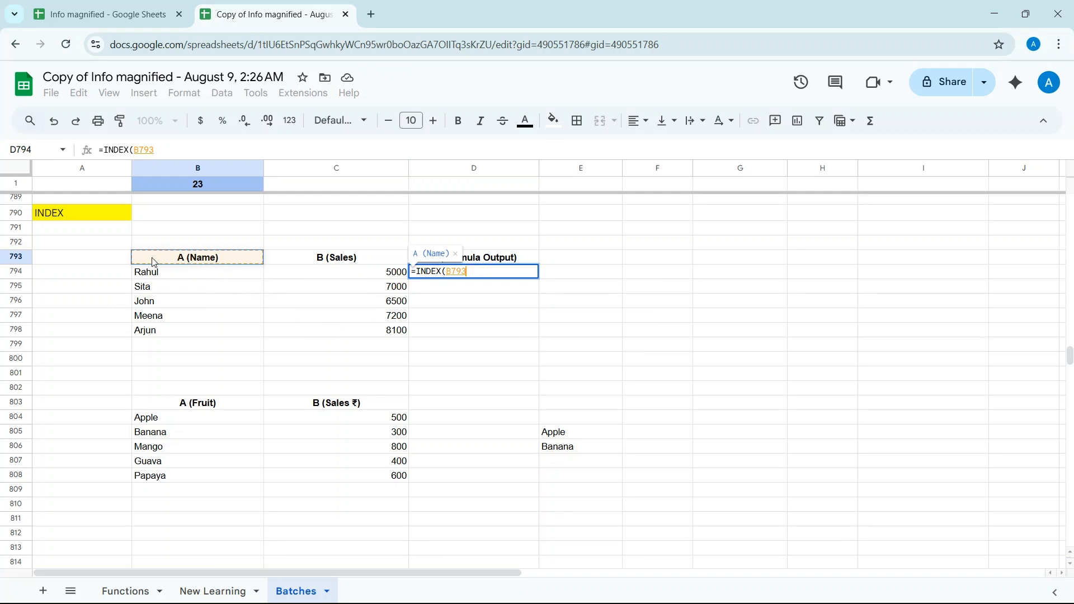
drag(154, 262, 309, 328)
text(,)
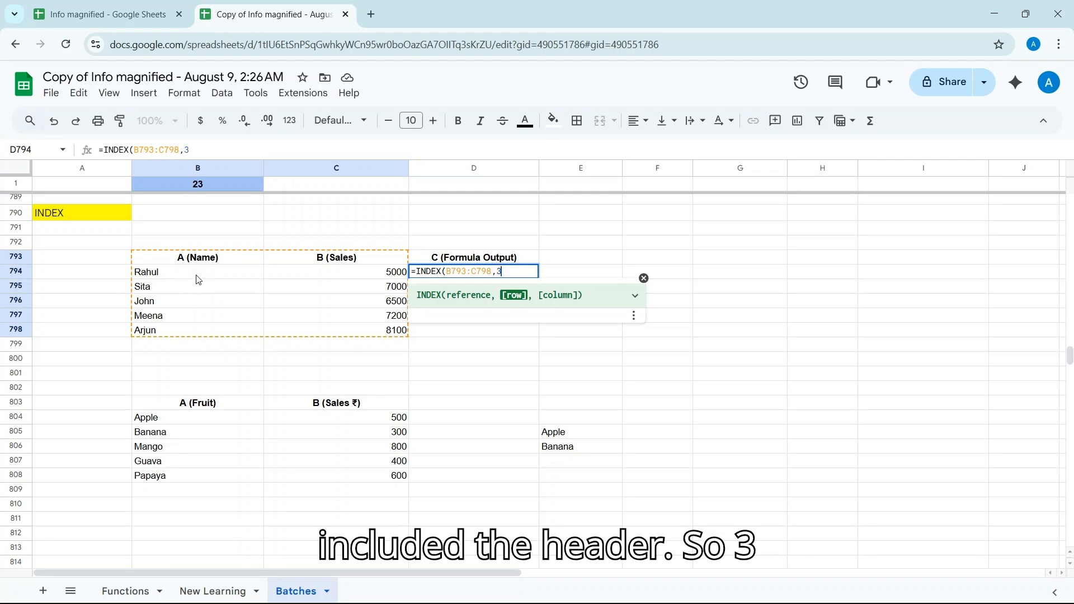
text(3,2)
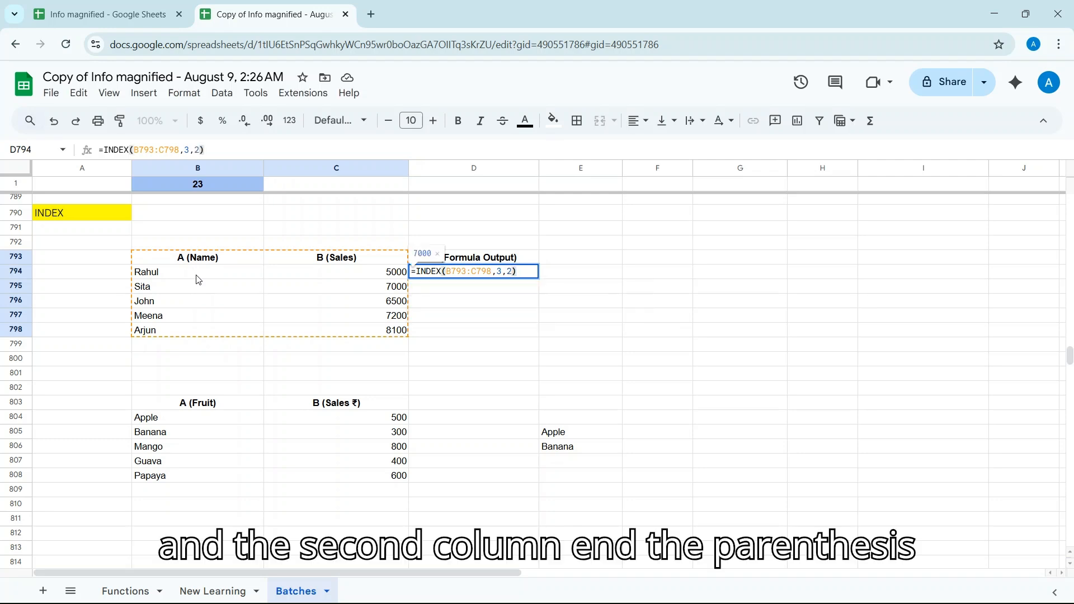
key(Return)
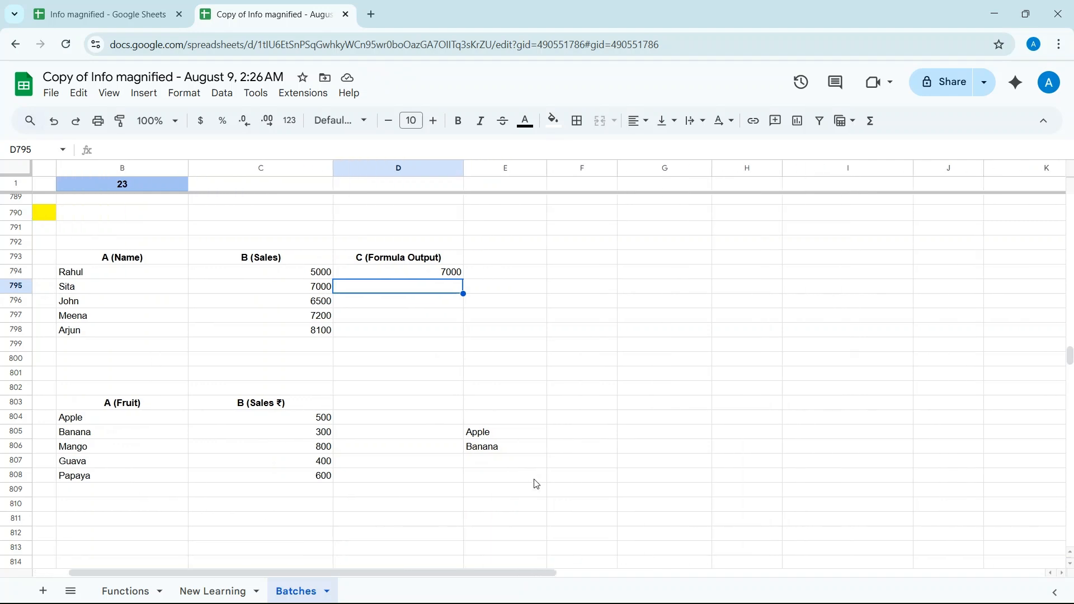
- Start an INDEX formula in cell F805, beside the Apple label, with the fruit table B804:C808 as its reference
scroll(536, 484, right, 1)
right_click(536, 484)
click(806, 434)
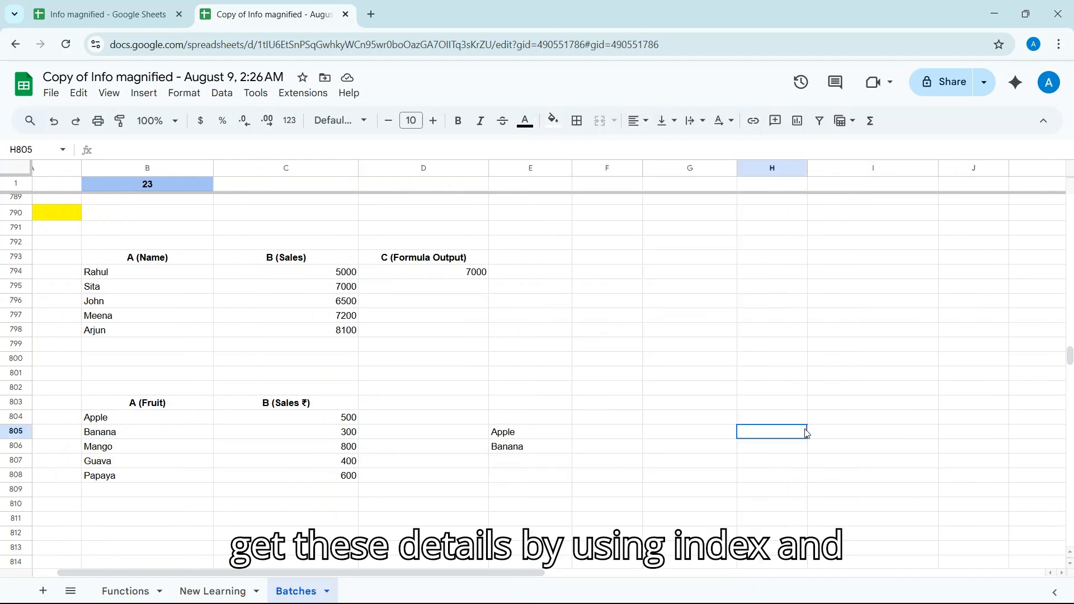
click(629, 437)
text(=)
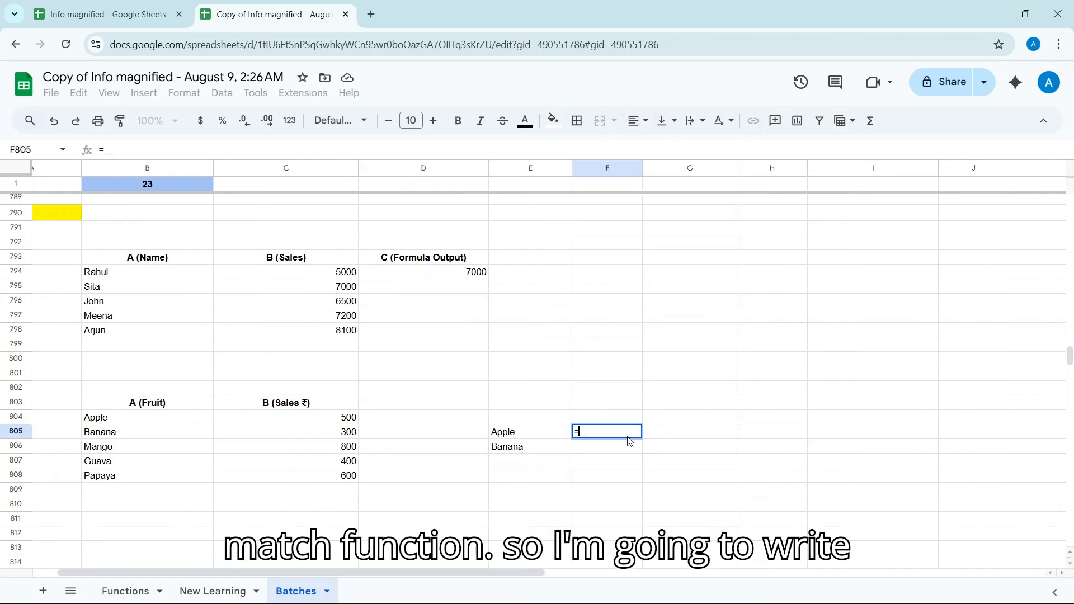
text(inde)
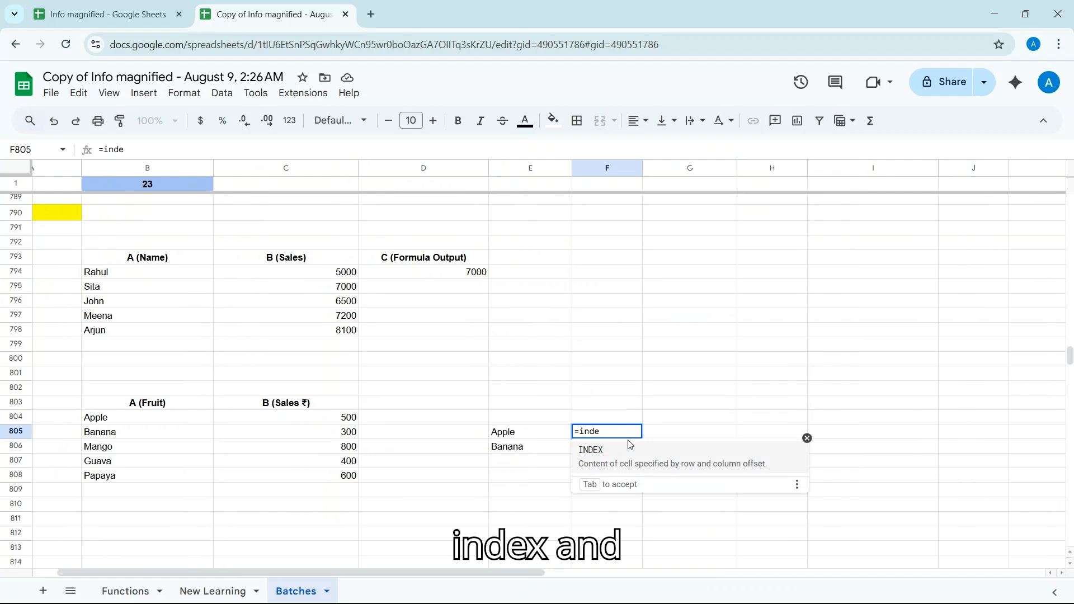
click(634, 460)
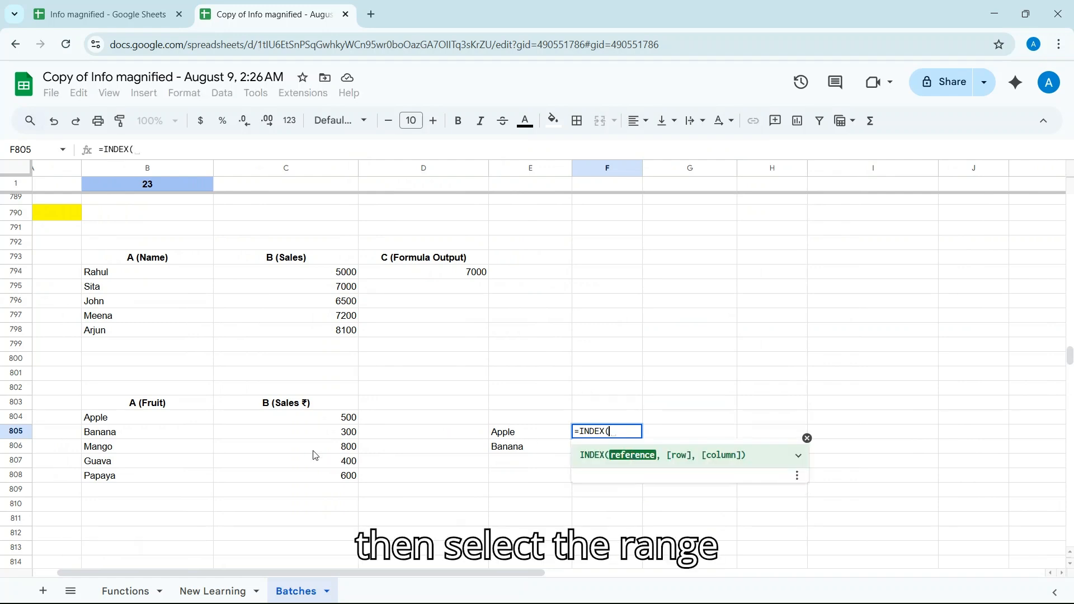
drag(101, 421, 278, 478)
text(,)
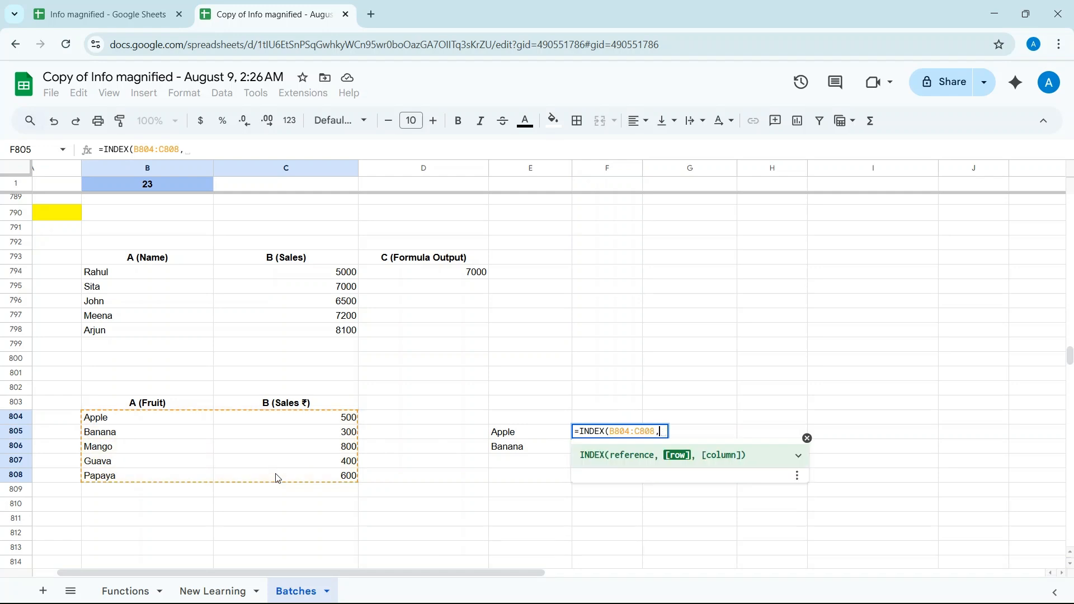
- Use MATCH("Apple",B804:B808,0) as the row argument of the INDEX formula in F805 and complete the formula
text(match)
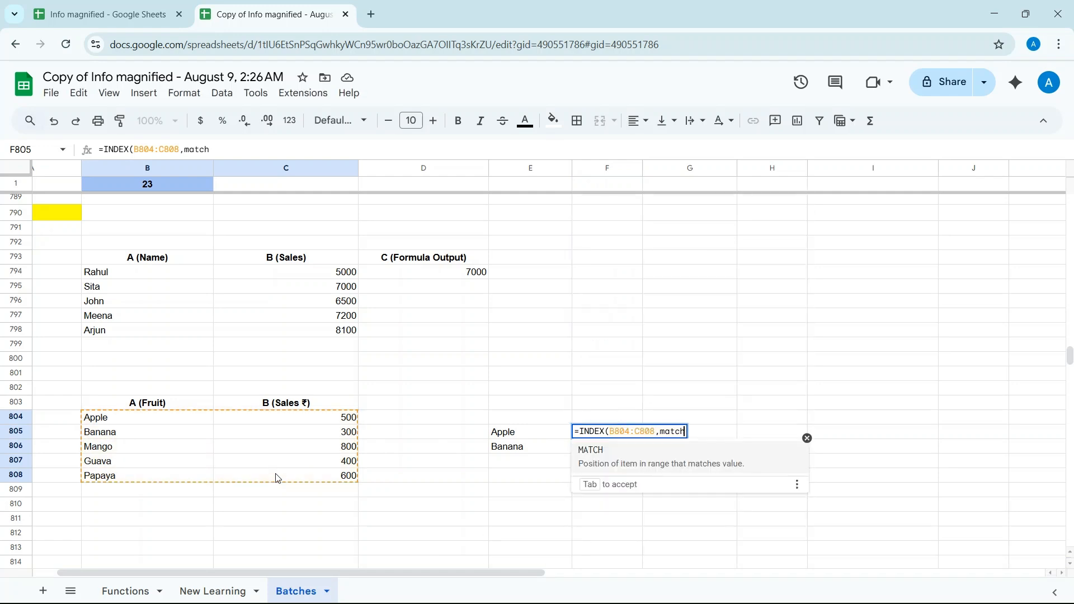
key(Tab)
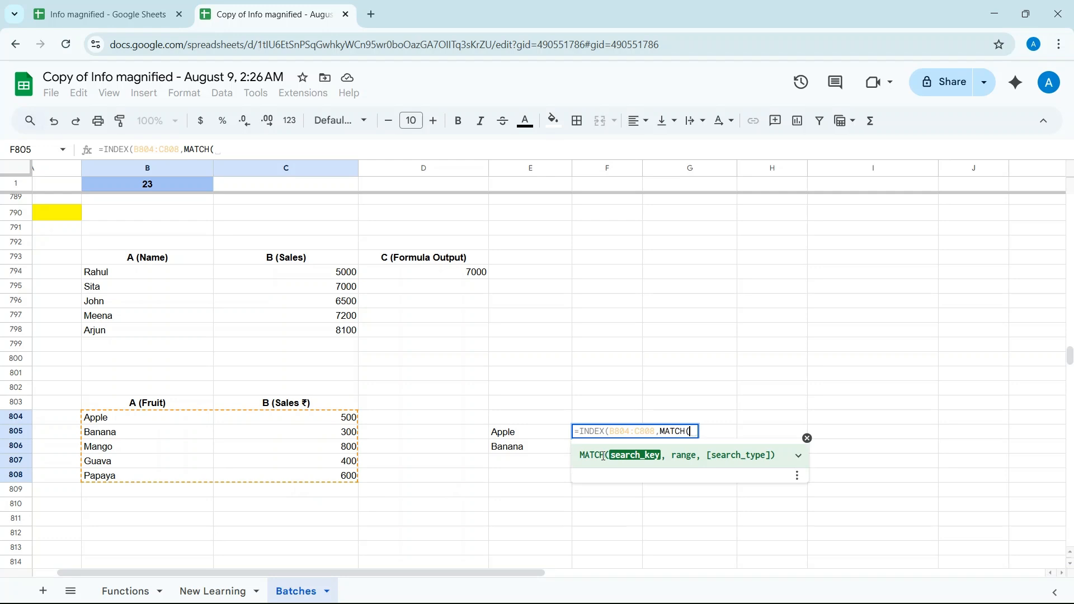
text(")
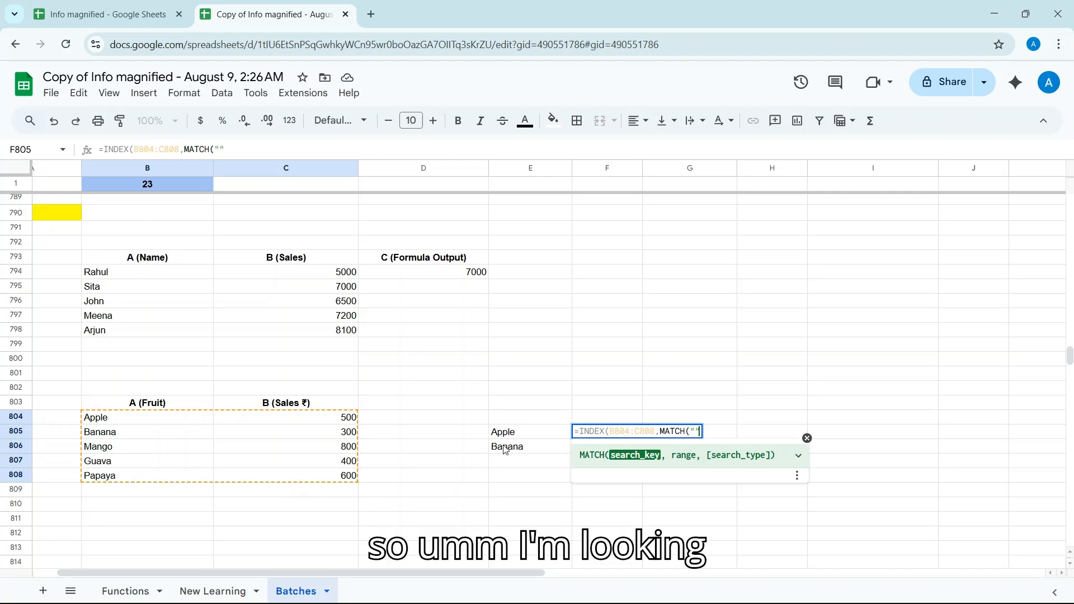
text(Apple")
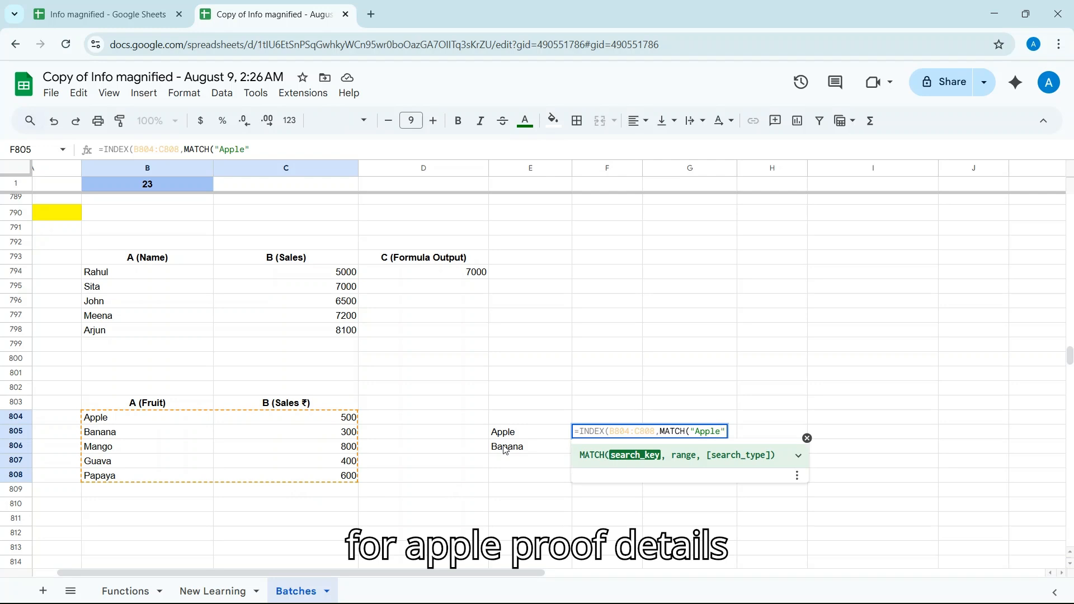
text(,)
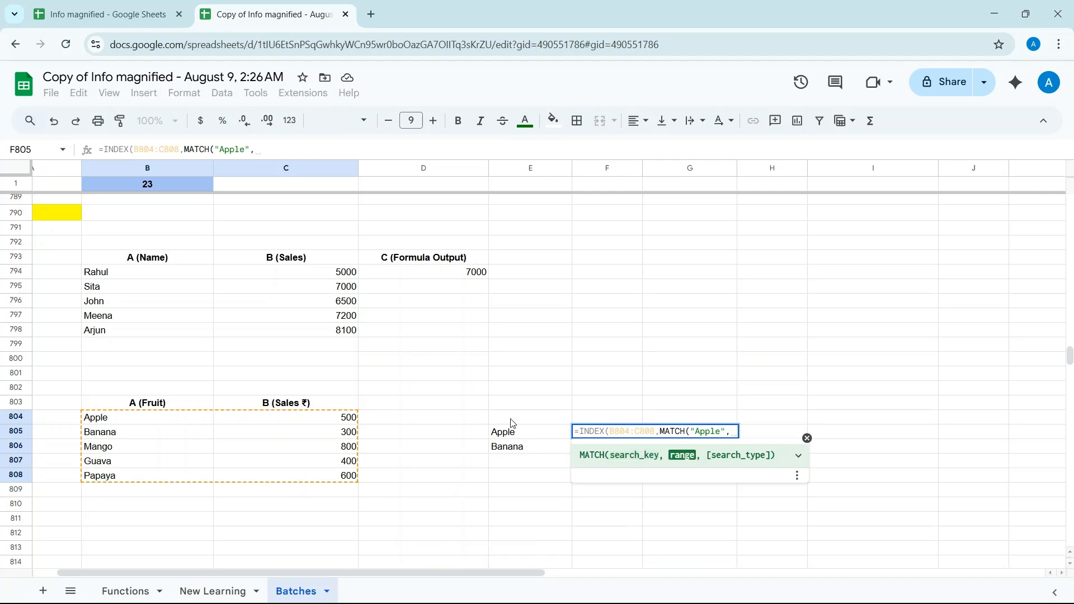
drag(96, 420, 112, 487)
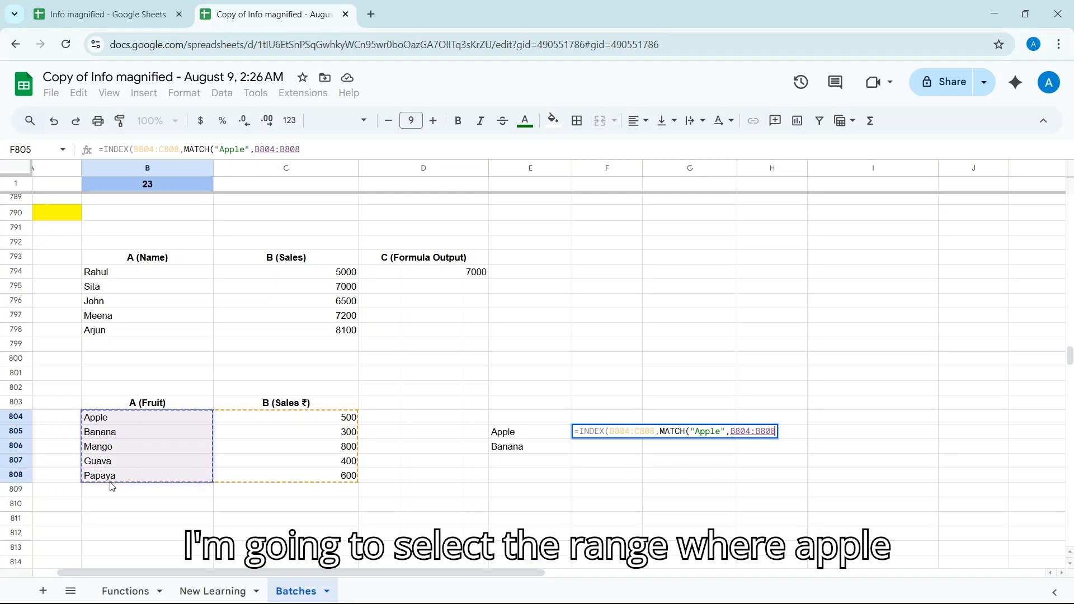
text(,)
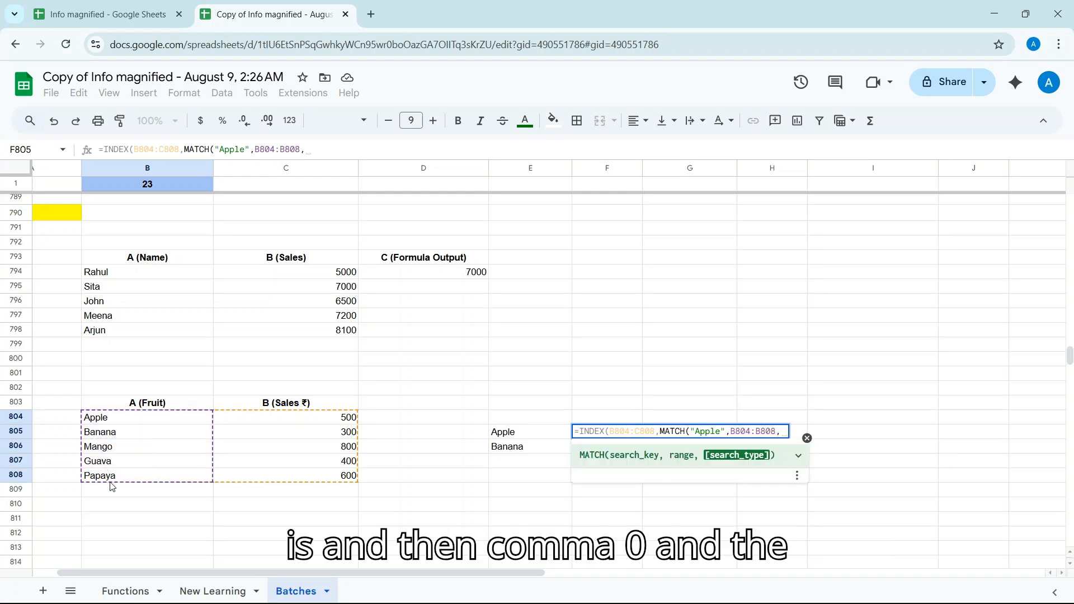
text(0))
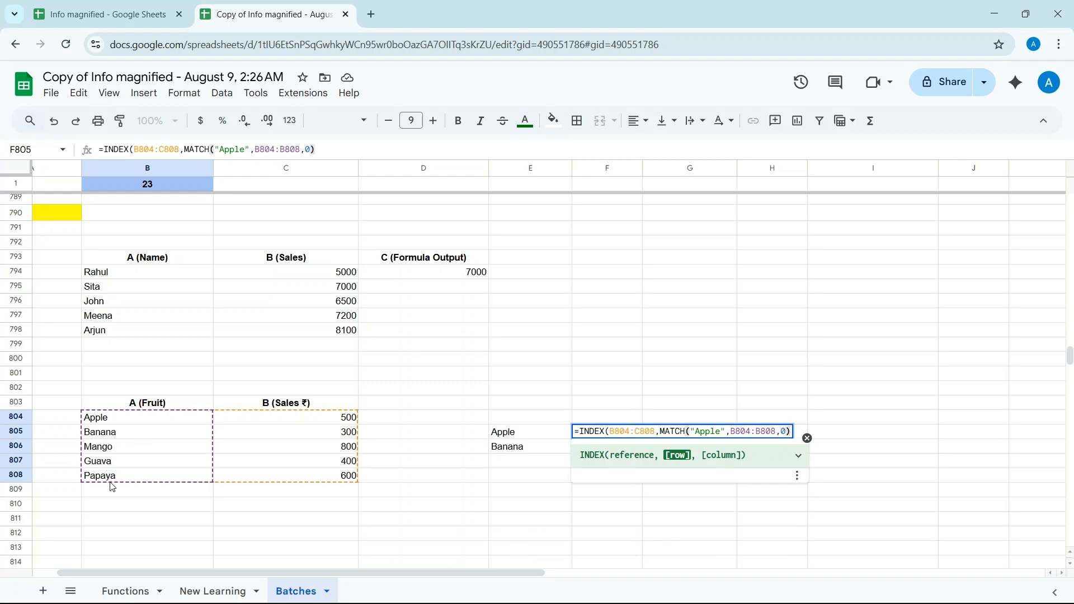
key(Return)
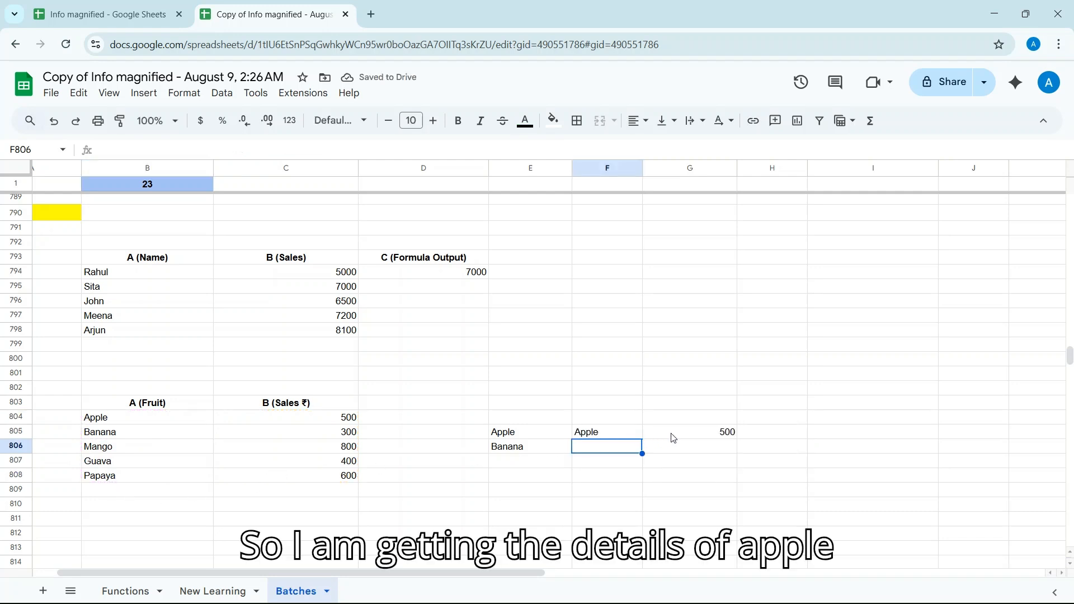
- Change the MATCH search key in the F805 formula to "Banana"
click(723, 434)
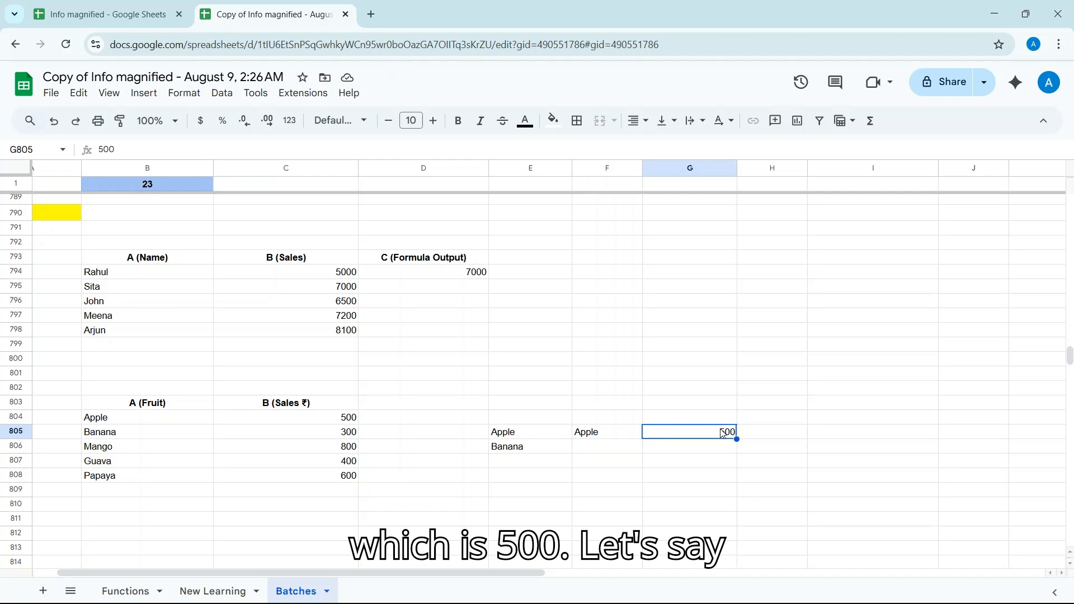
click(588, 436)
double_click(587, 435)
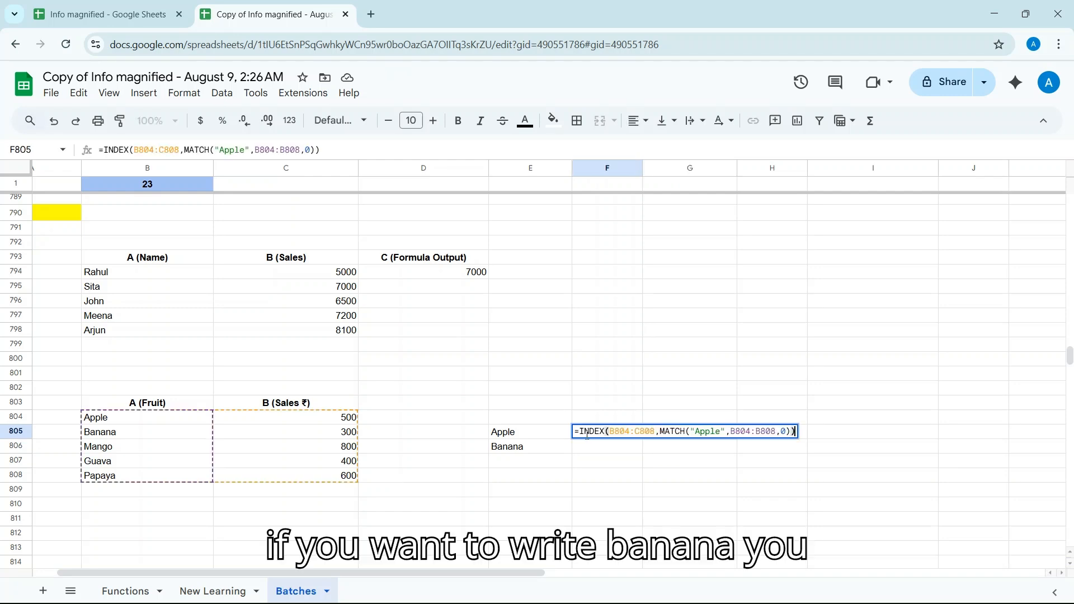
double_click(706, 431)
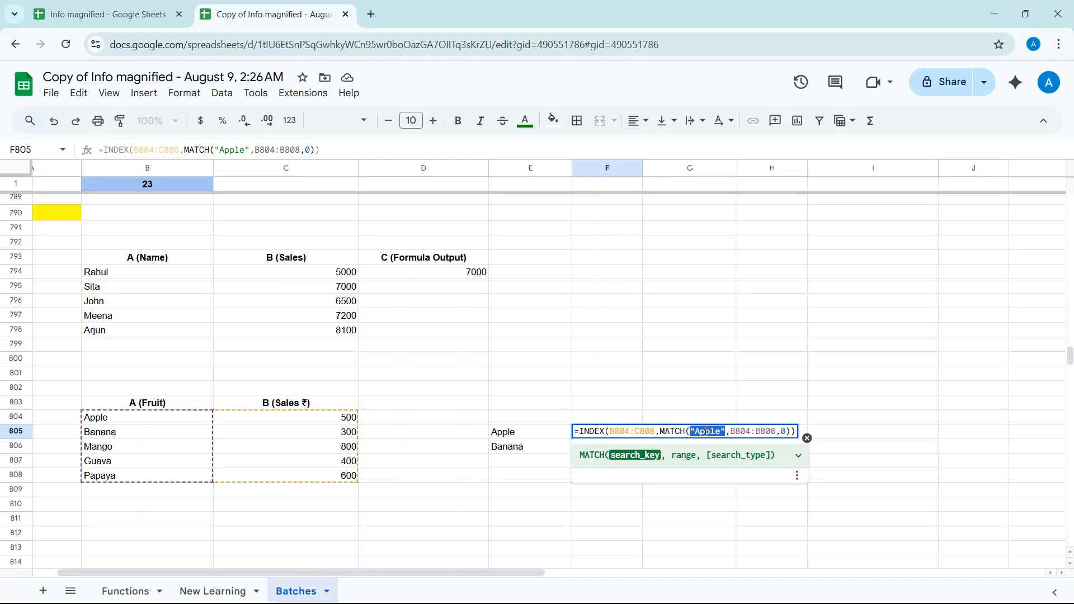
click(720, 431)
key(BackSpace)
key(BackSpace)
key(BackSpace)
key(BackSpace)
key(BackSpace)
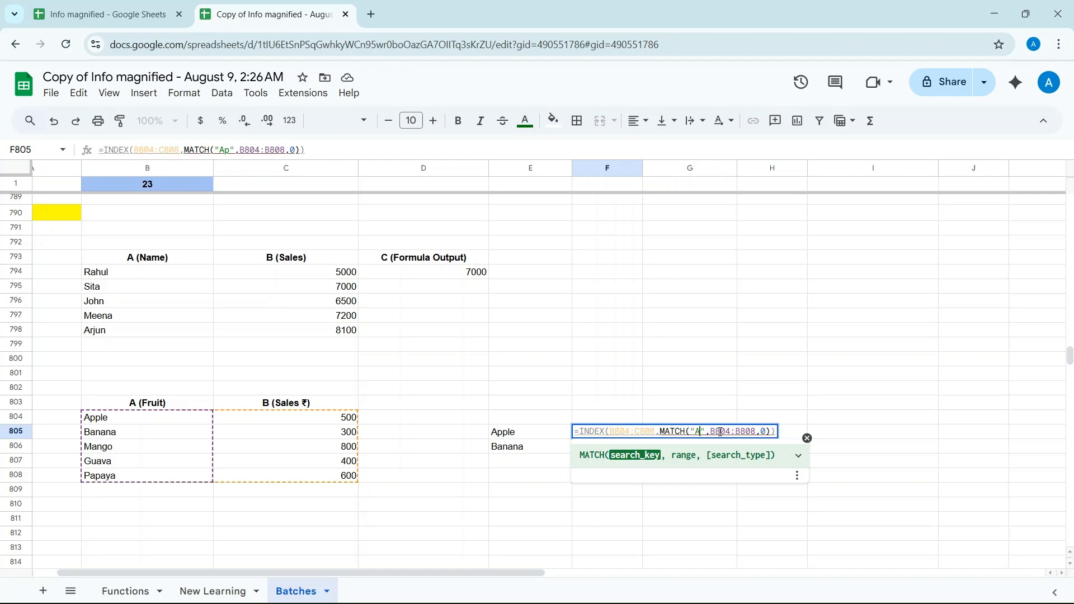
text(Banana)
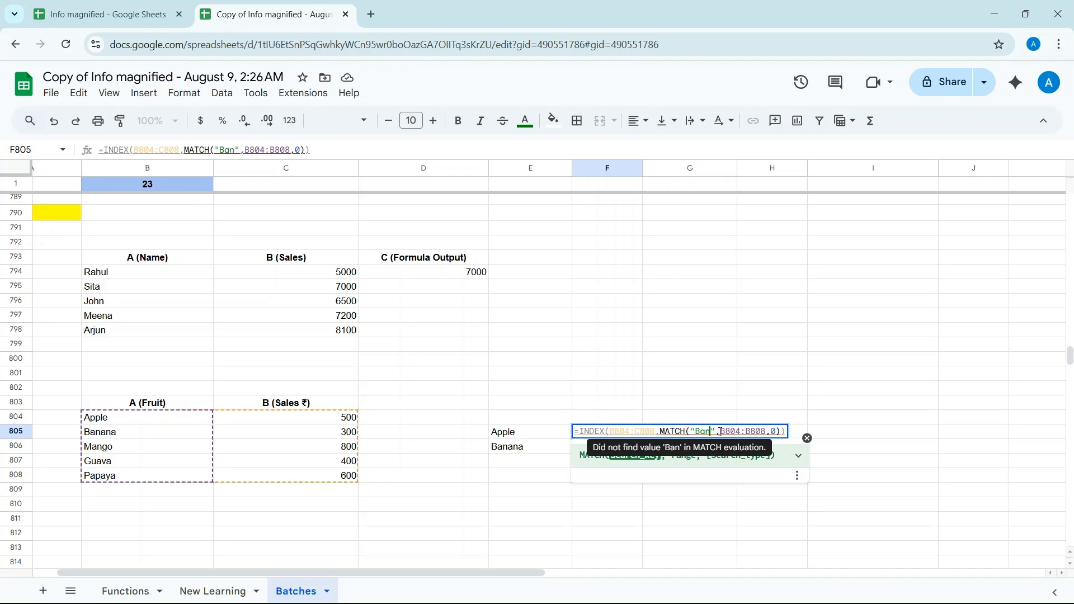
key(Return)
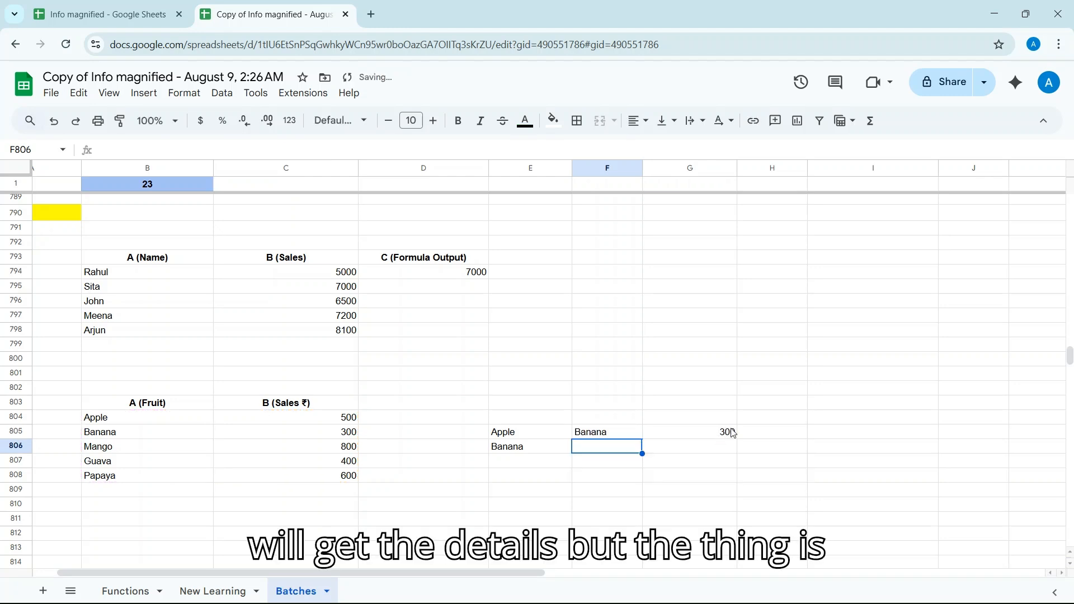
- Examine the formula in F805 and the search key written inside its MATCH function
click(734, 434)
click(638, 437)
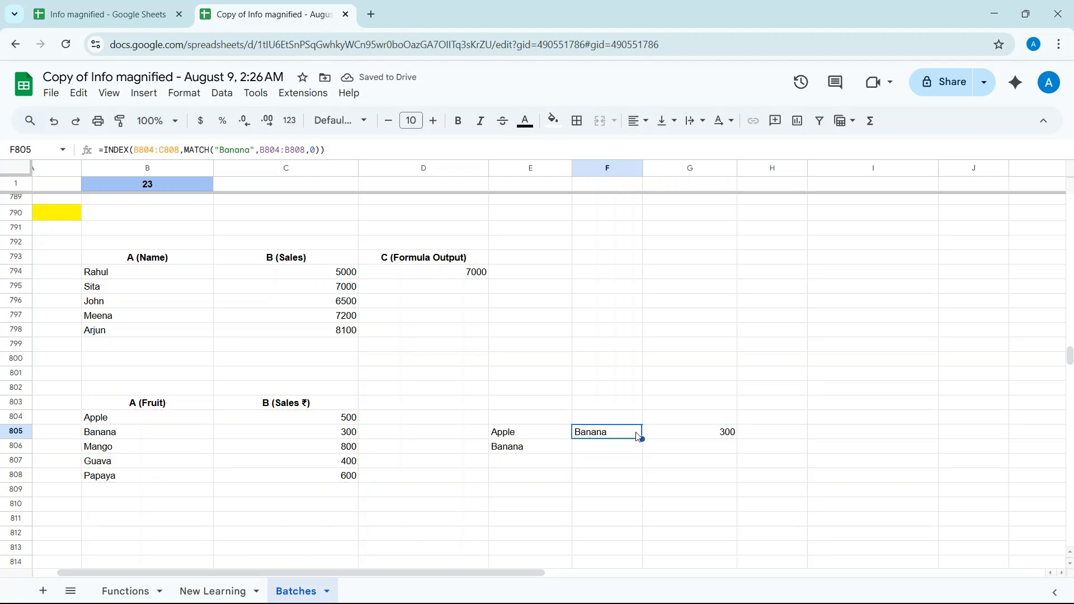
double_click(625, 436)
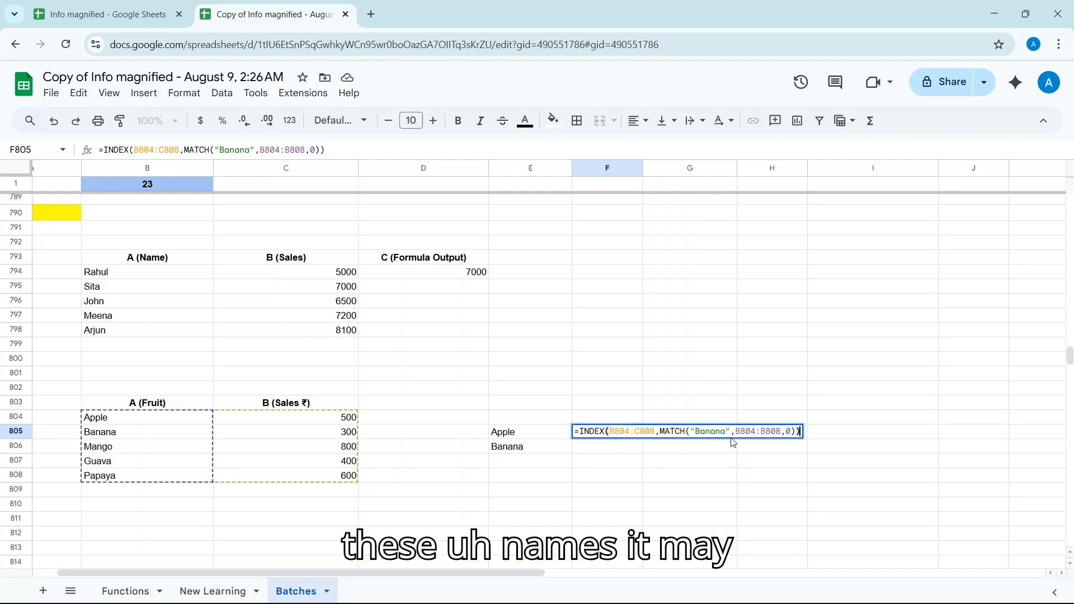
click(707, 441)
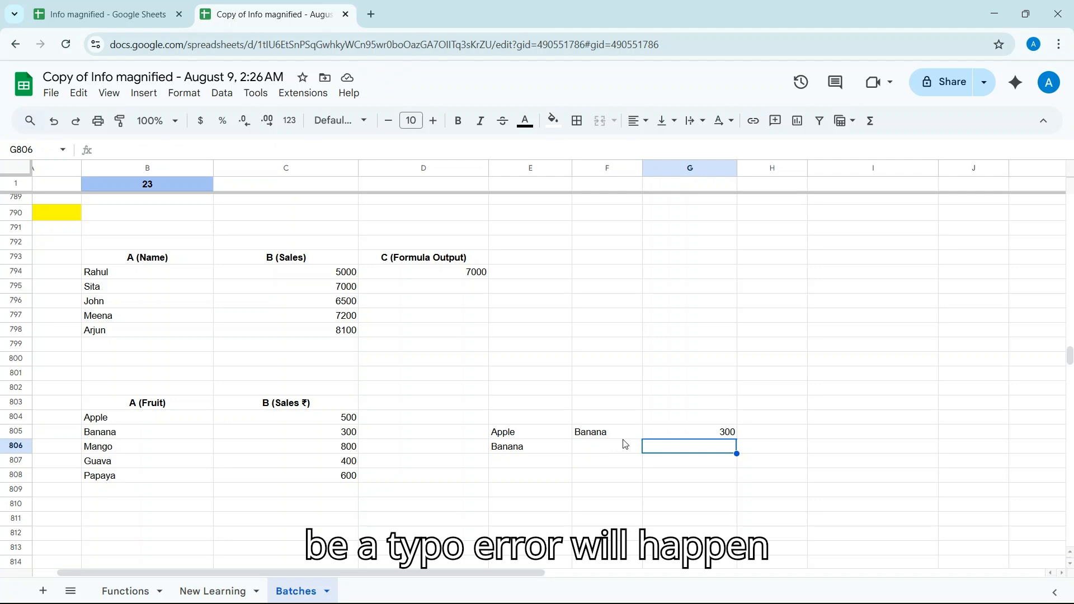
click(592, 437)
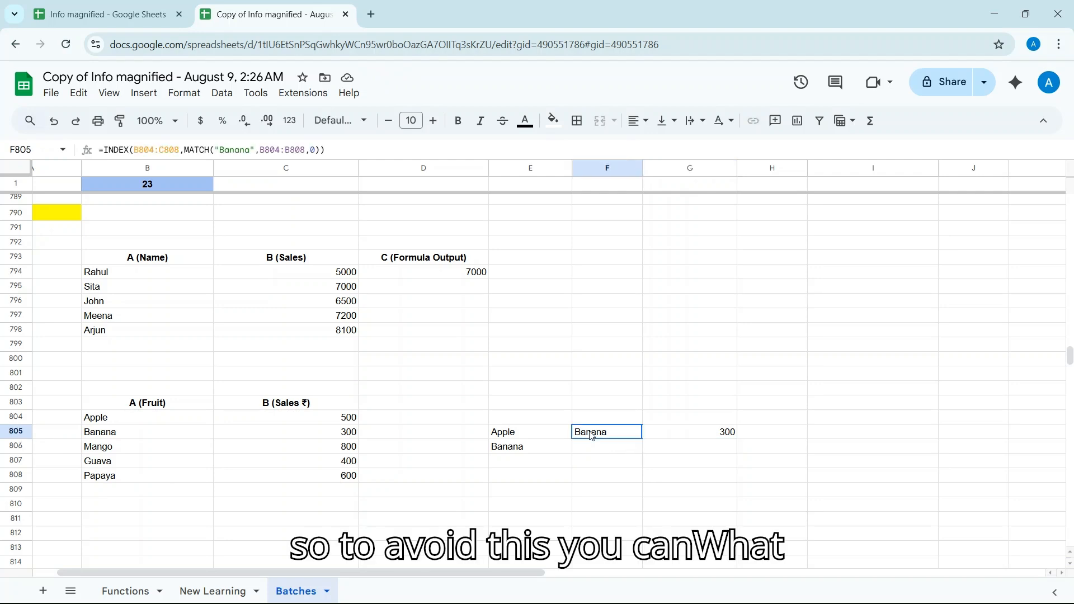
click(597, 347)
right_click(597, 346)
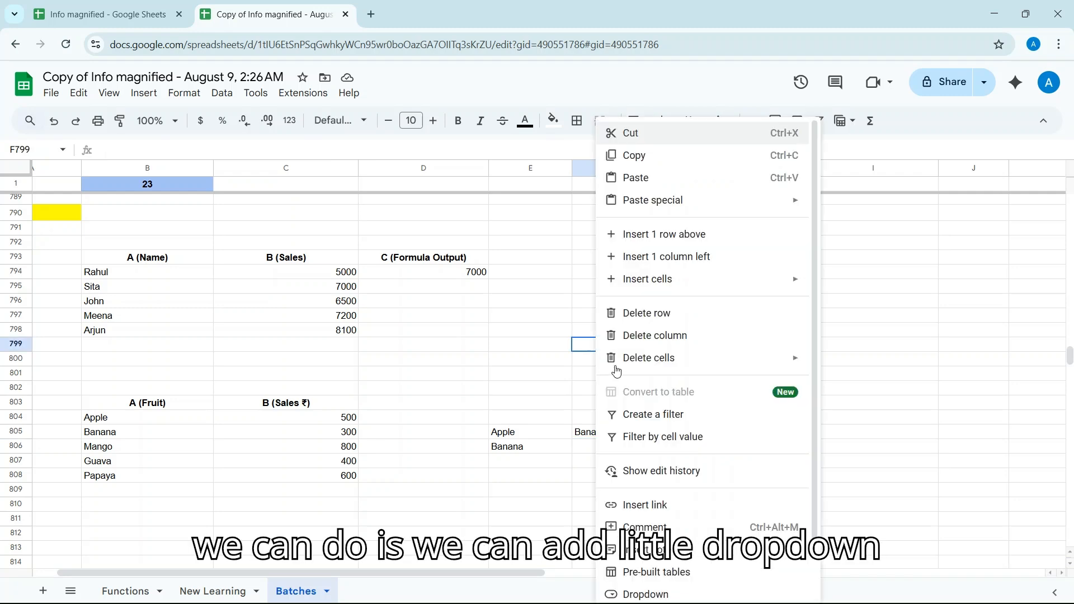
click(530, 360)
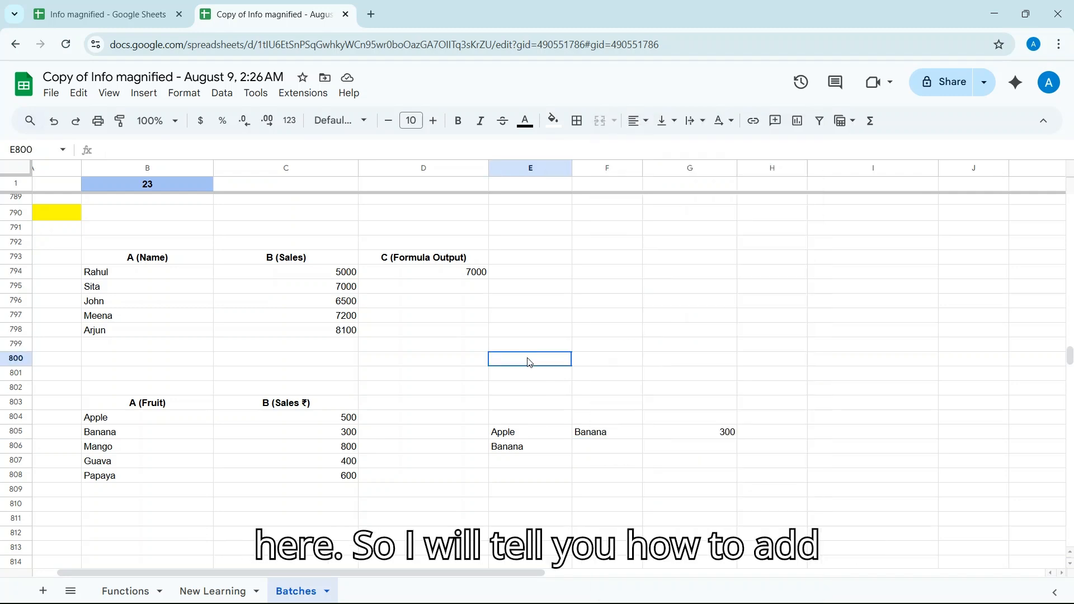
- Insert a dropdown in cell F799 and set its criteria to Dropdown (from a range)
click(595, 351)
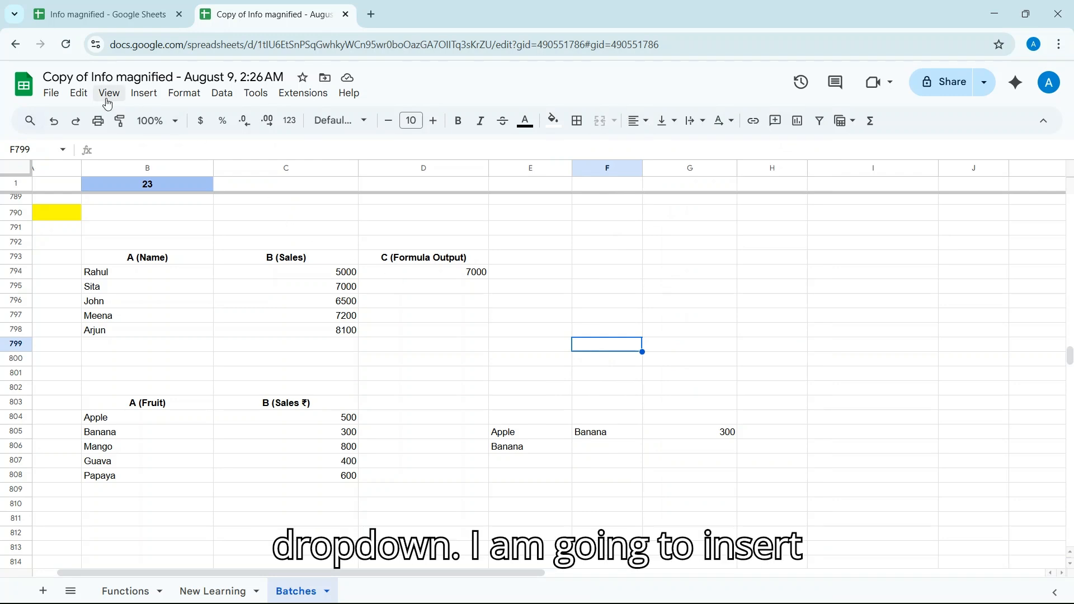
click(143, 95)
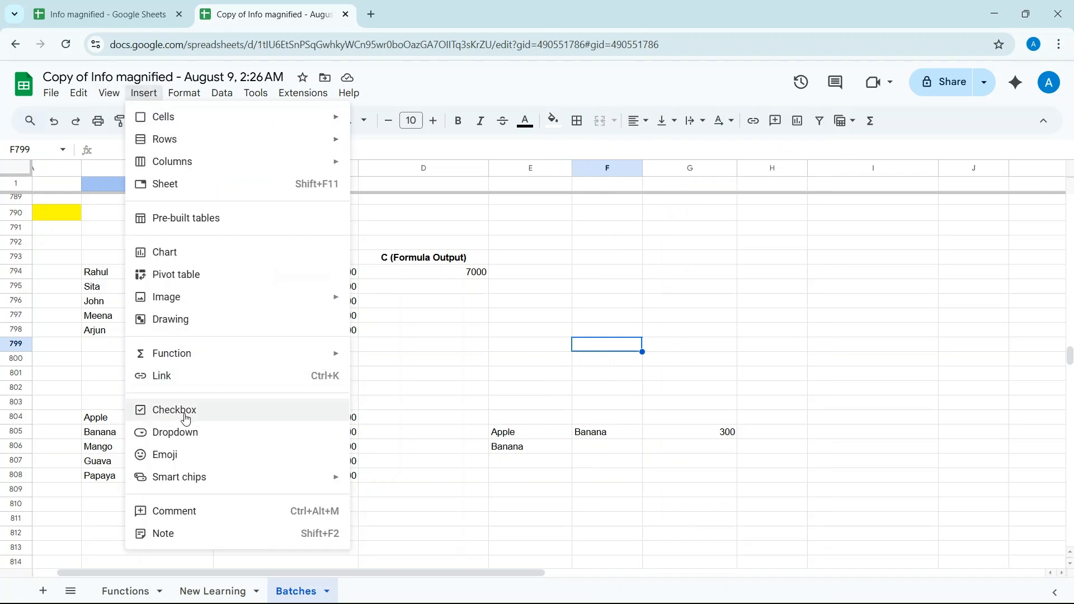
click(188, 432)
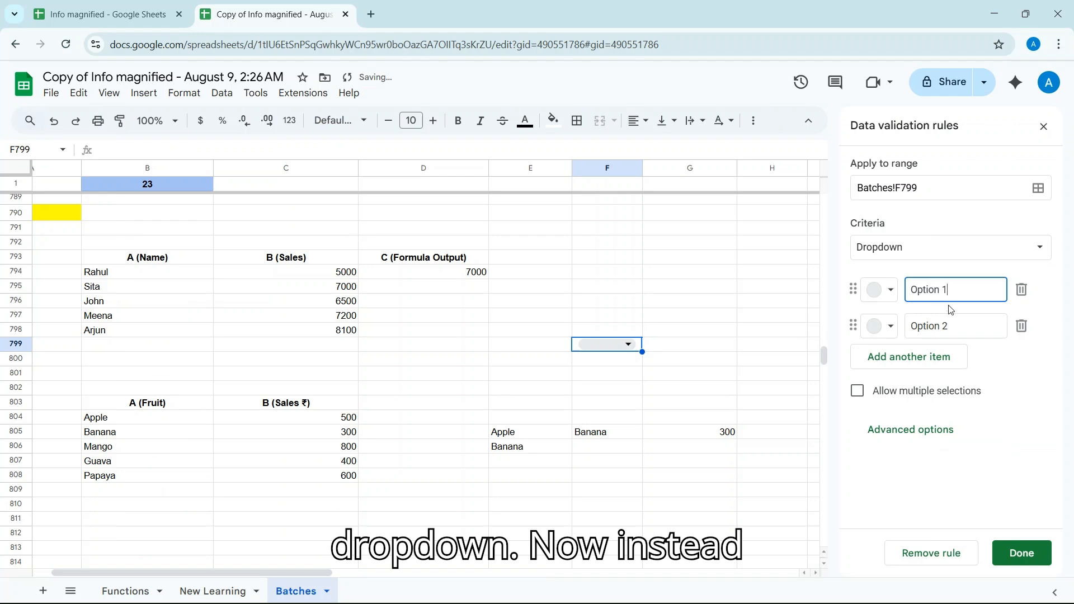
click(917, 247)
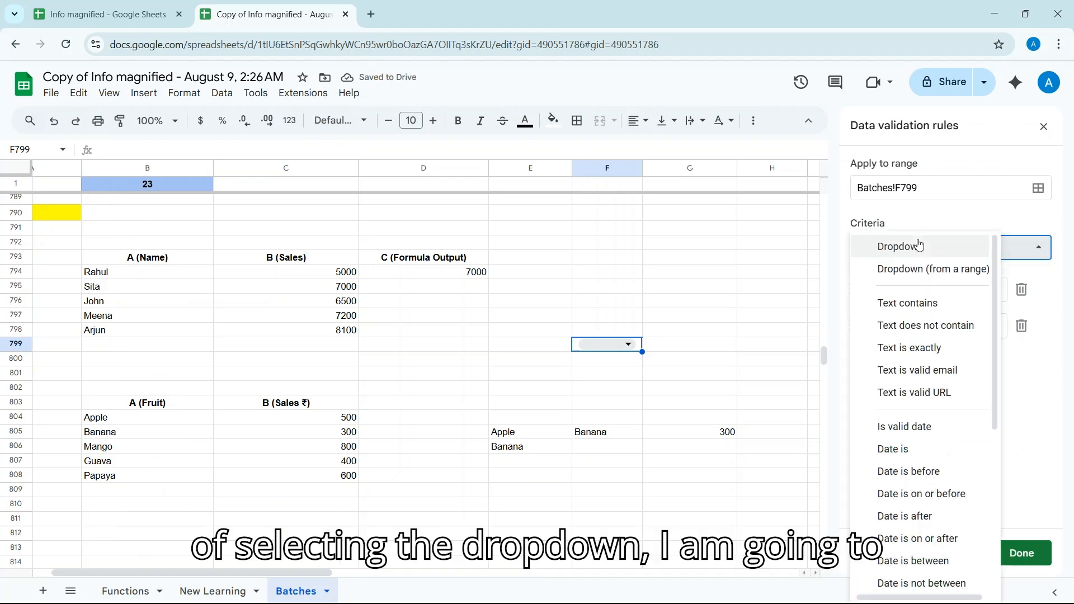
click(927, 269)
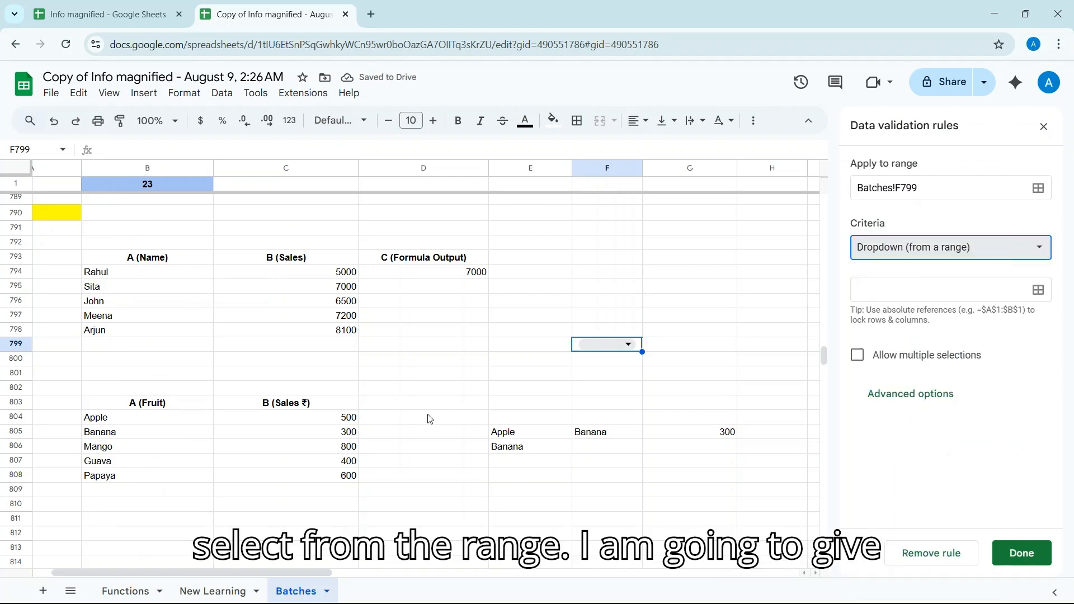
- Set the source range of the F799 dropdown to the fruit names in B804:B808
click(1038, 290)
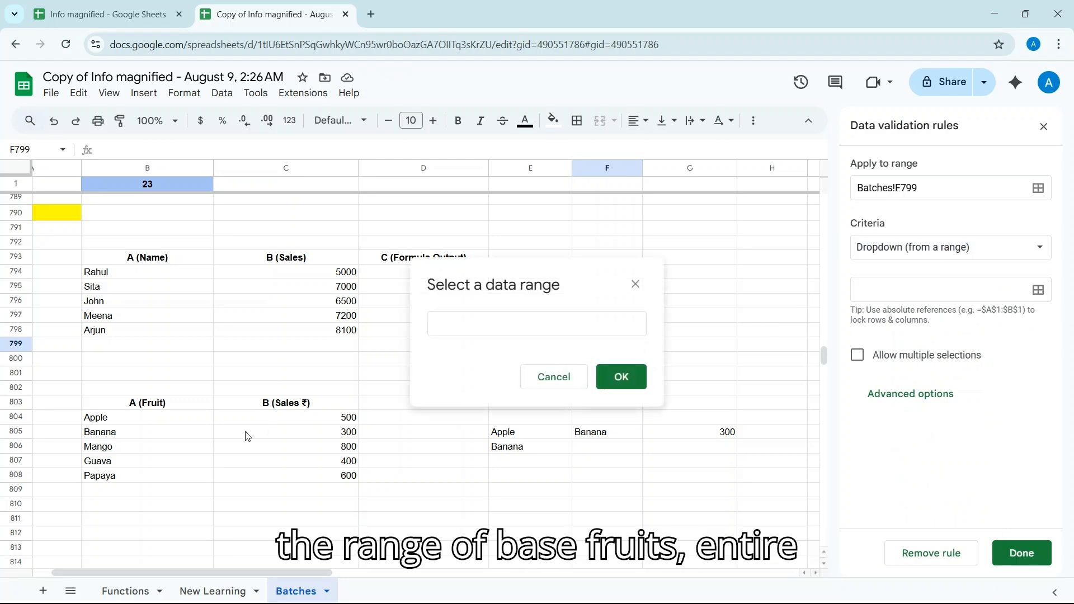
drag(112, 423, 113, 484)
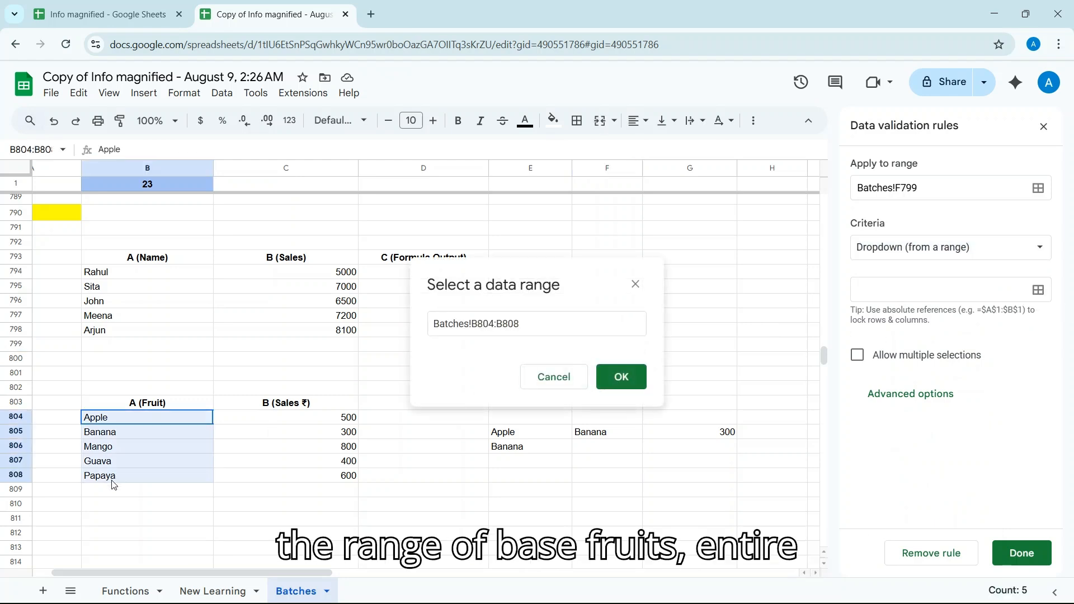
click(632, 379)
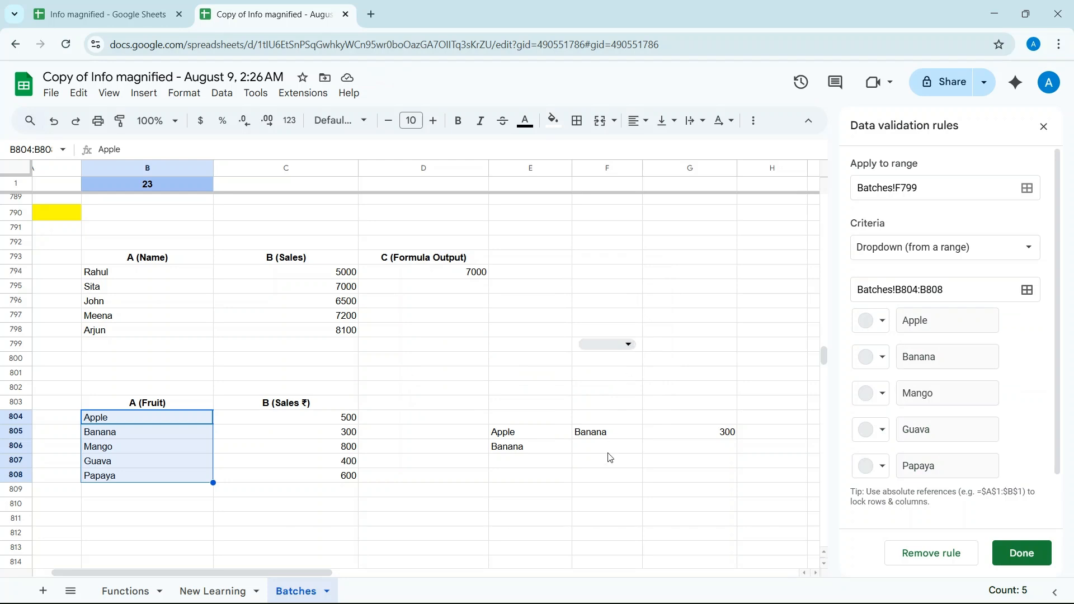
- Try to replace the "Banana" search key in the F805 formula with a reference to the dropdown cell F799
double_click(616, 437)
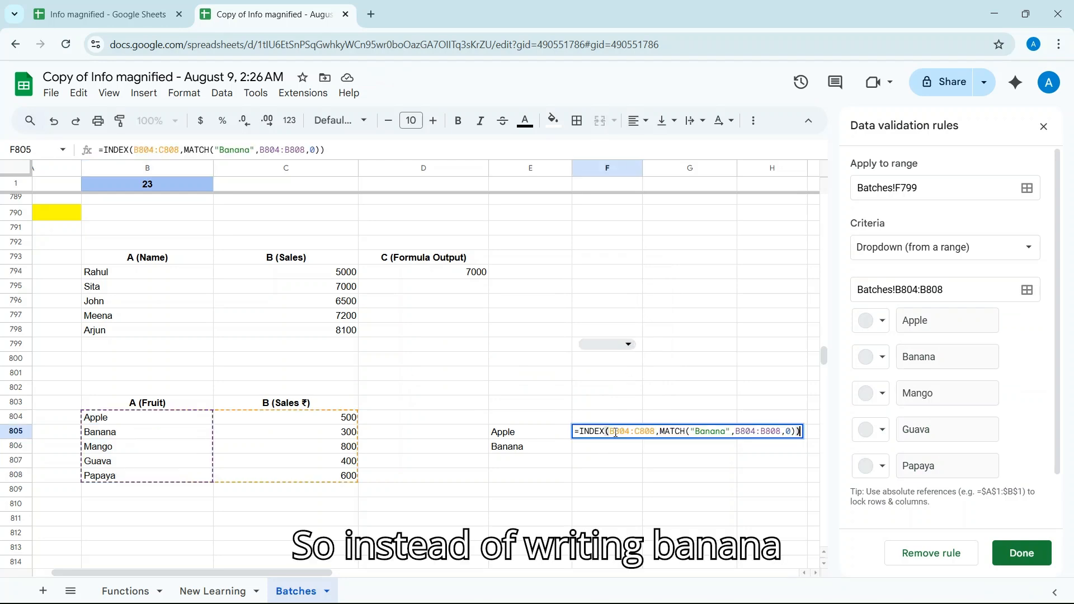
double_click(716, 431)
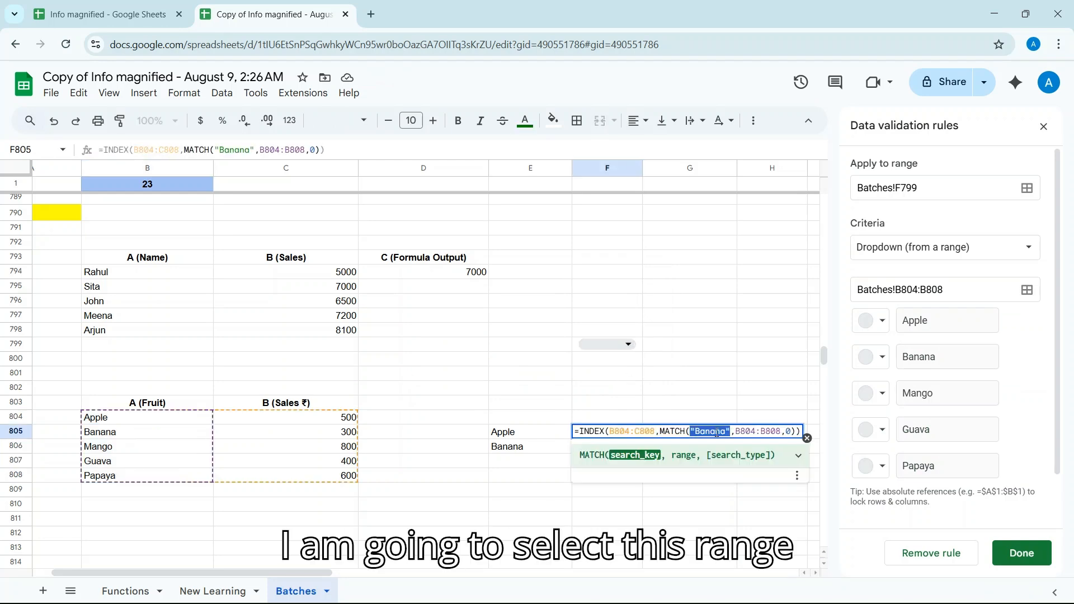
key(Left)
key(Right)
key(shift+Right)
key(shift+Right)
key(shift+Right)
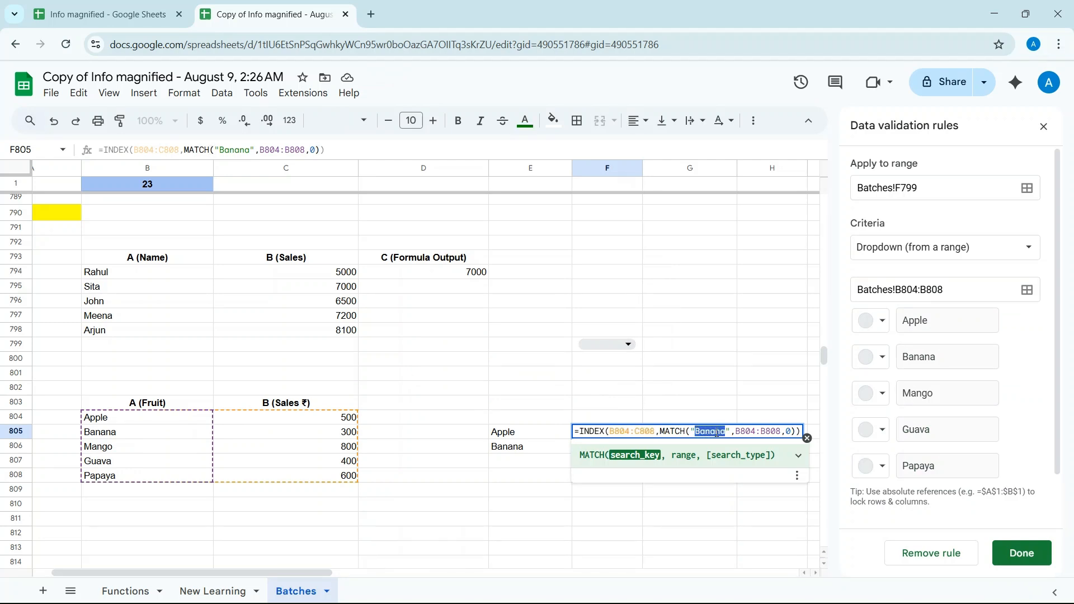
key(BackSpace)
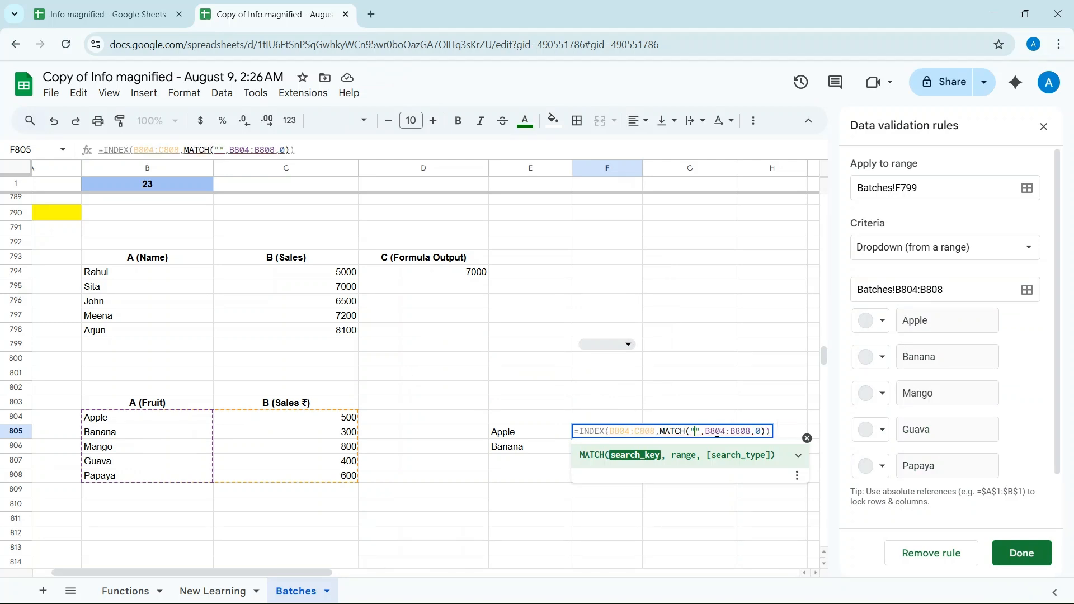
click(611, 349)
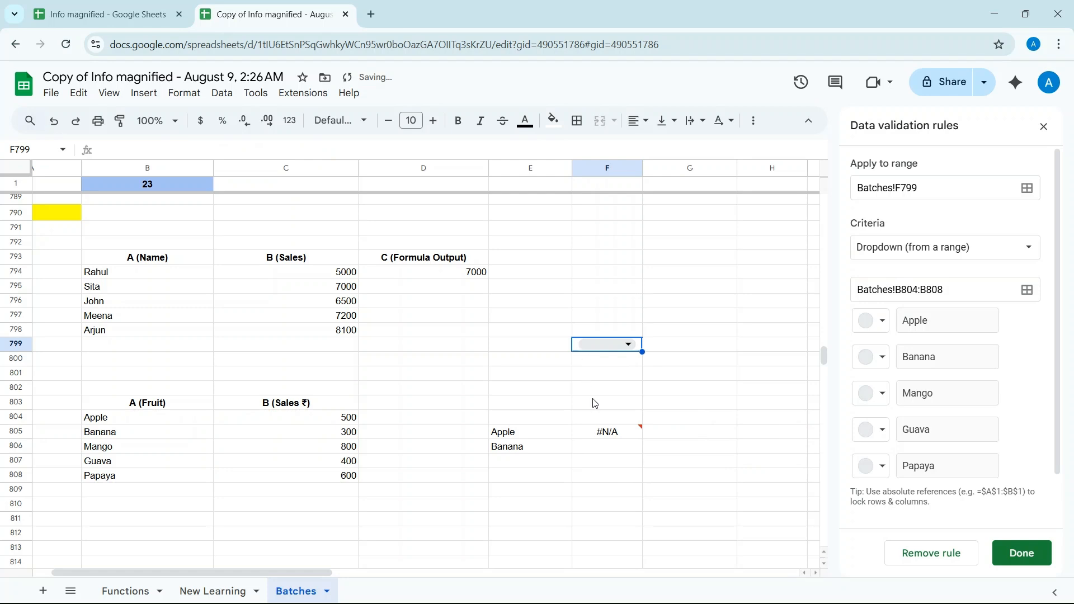
- Reopen the formula in F805 and delete all the MATCH arguments, keeping =INDEX(B804:C808,MATCH(
double_click(590, 436)
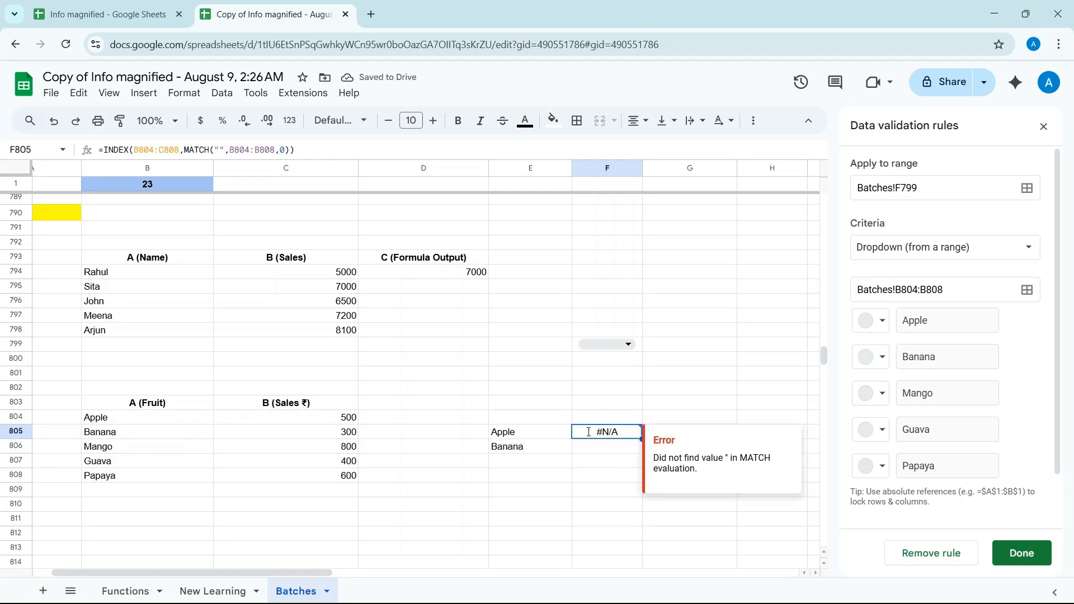
click(697, 432)
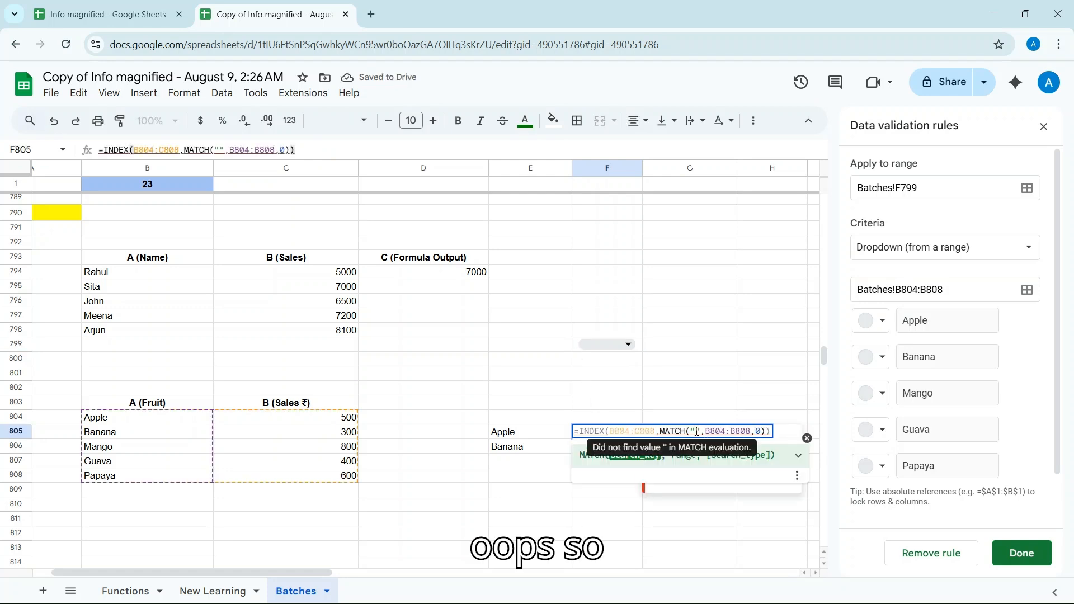
key(Right)
key(Right)
key(Right)
key(Right)
key(Right)
key(Right)
key(Right)
key(Right)
key(Right)
key(Right)
key(Right)
key(Right)
key(Right)
key(Right)
key(Right)
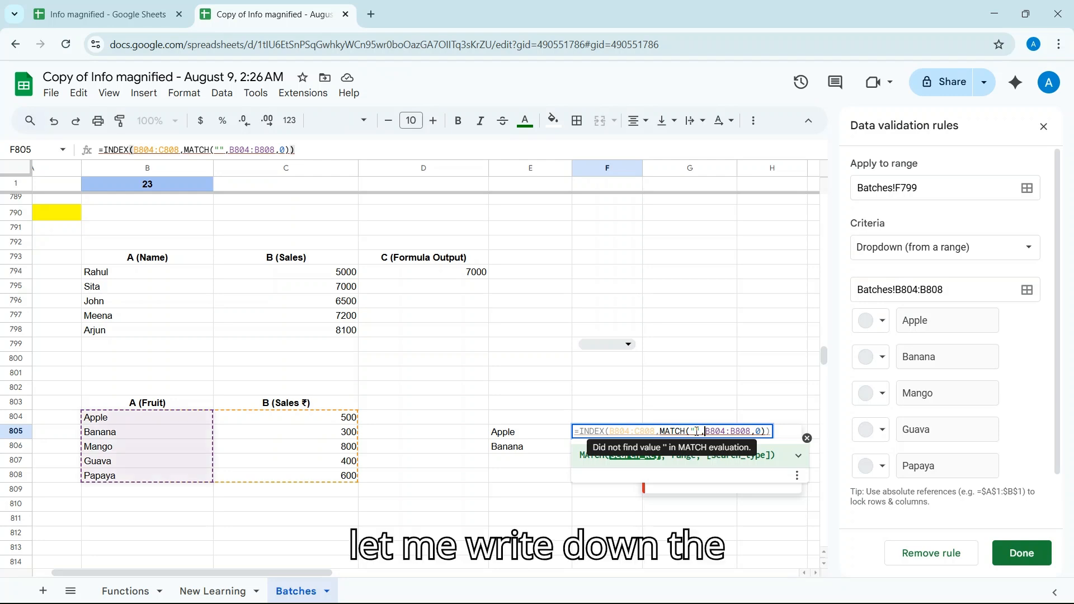
key(BackSpace)
key(BackSpace)
key(BackSpace)
key(BackSpace)
key(BackSpace)
key(BackSpace)
key(BackSpace)
key(BackSpace)
key(BackSpace)
key(BackSpace)
key(BackSpace)
key(BackSpace)
key(BackSpace)
key(BackSpace)
key(BackSpace)
key(BackSpace)
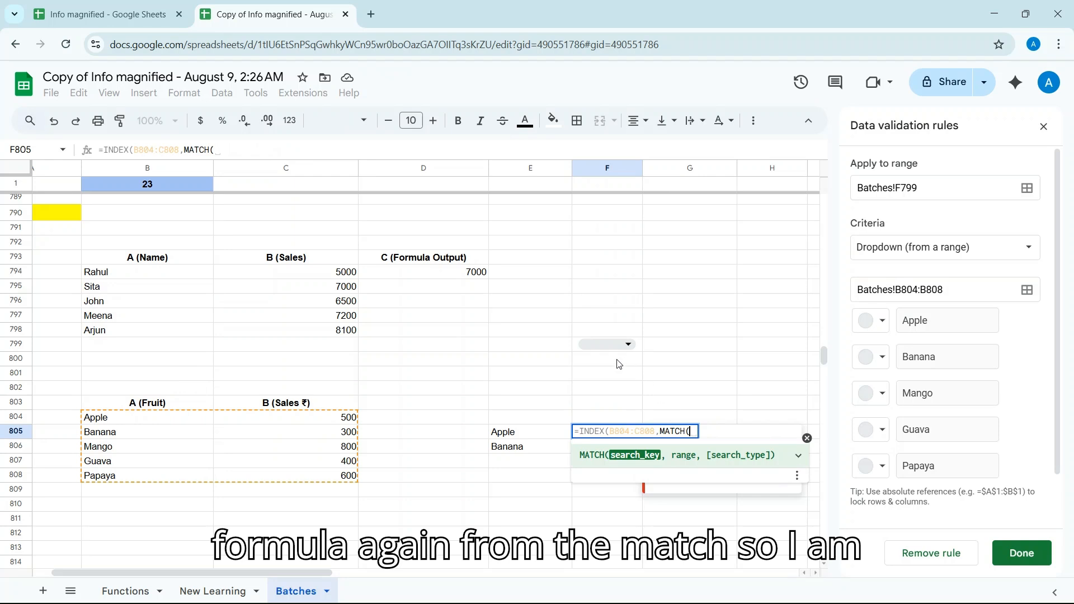
- Complete the MATCH in F805 with F799 as search key, B804:B808 as range and 0 for an exact match
click(578, 346)
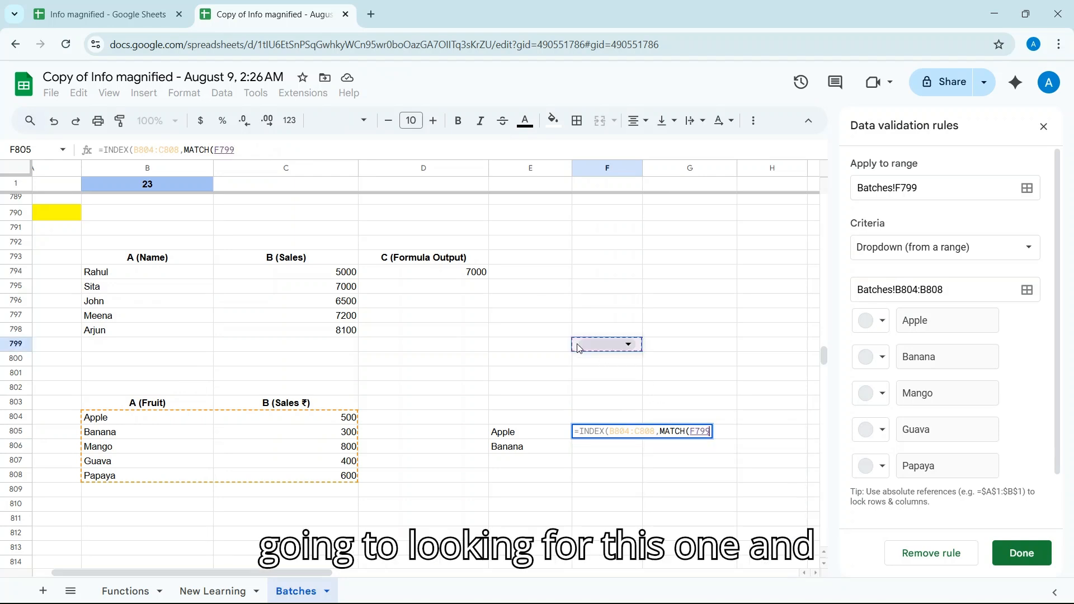
text(,)
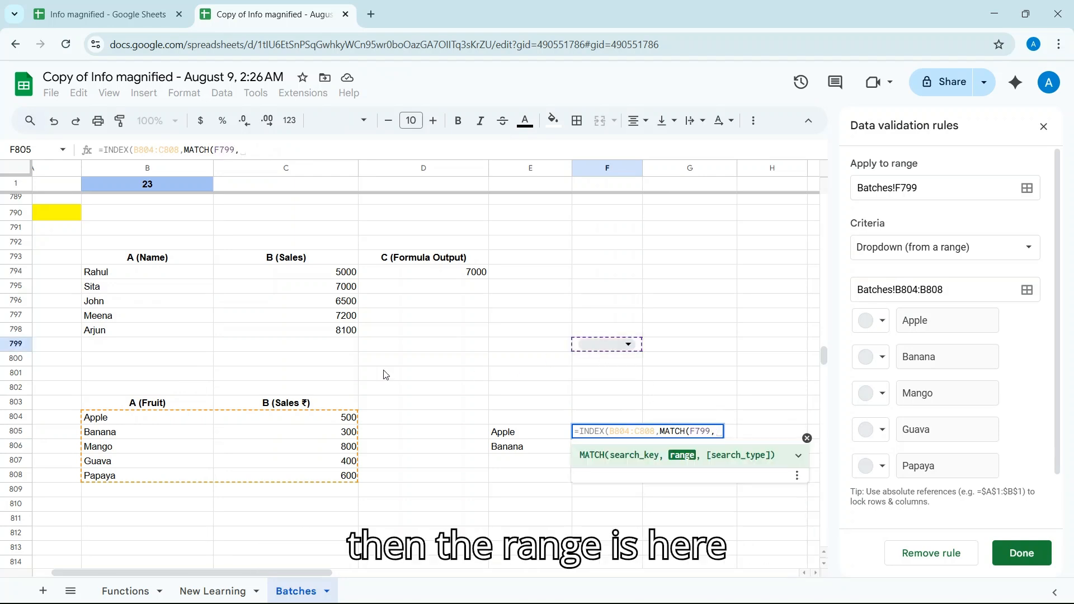
drag(146, 422, 151, 476)
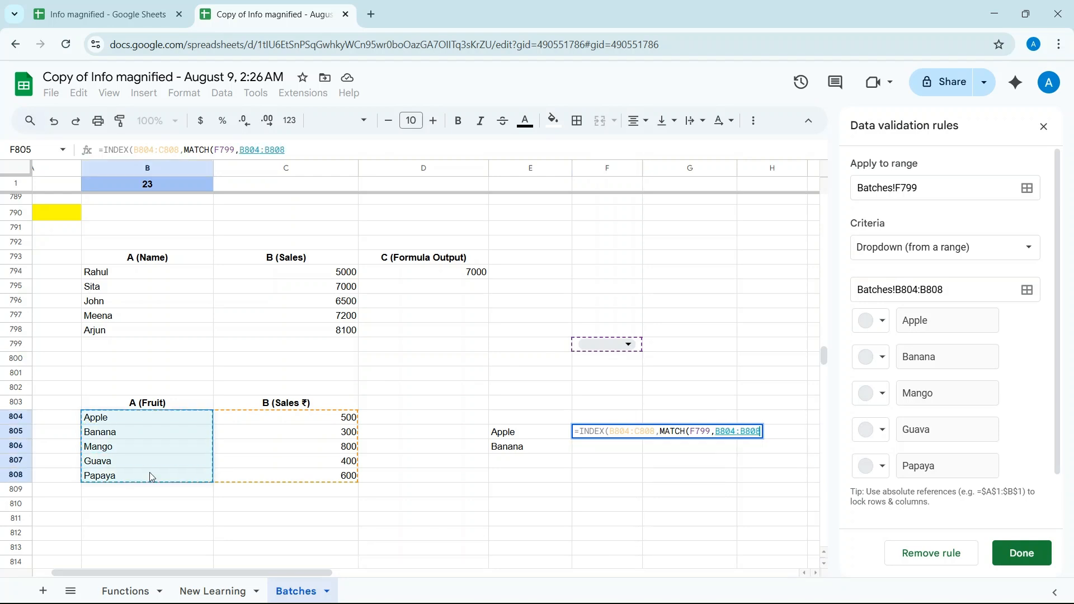
text(,)
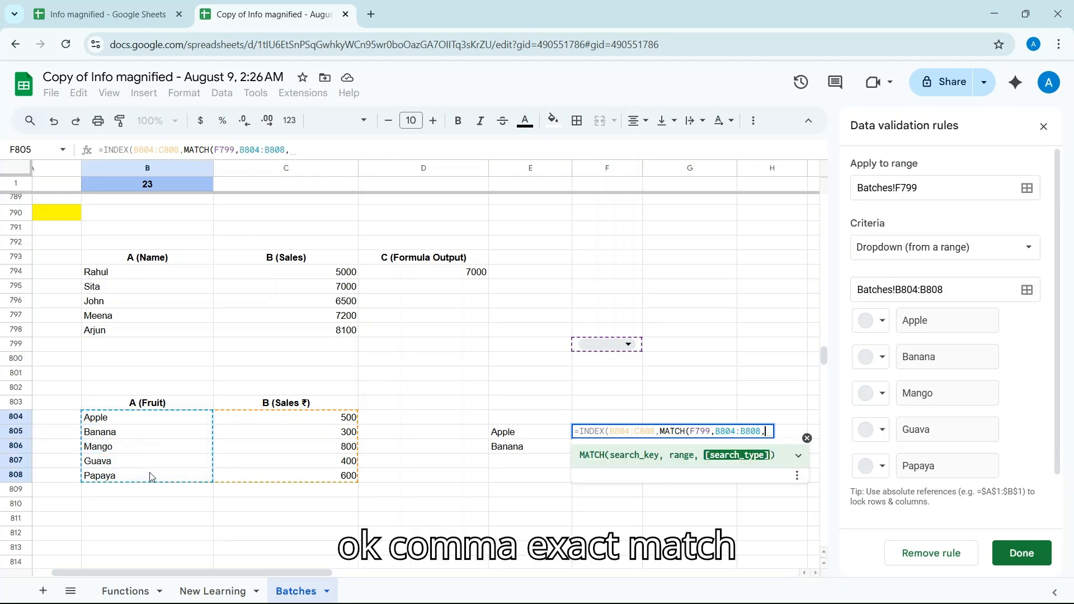
text(0))
key(BackSpace)
text(0))
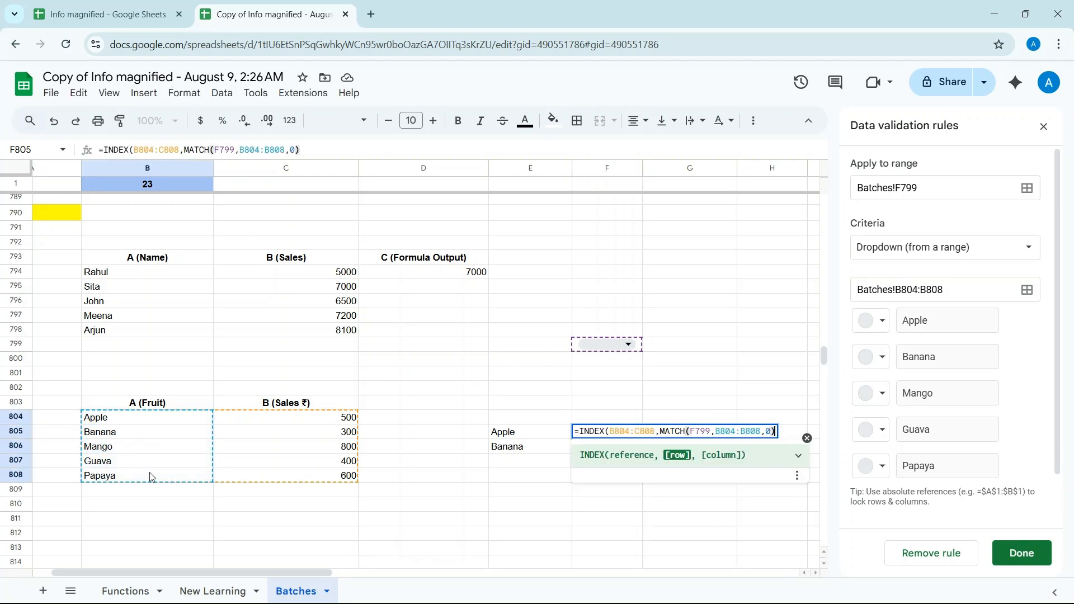
key(Return)
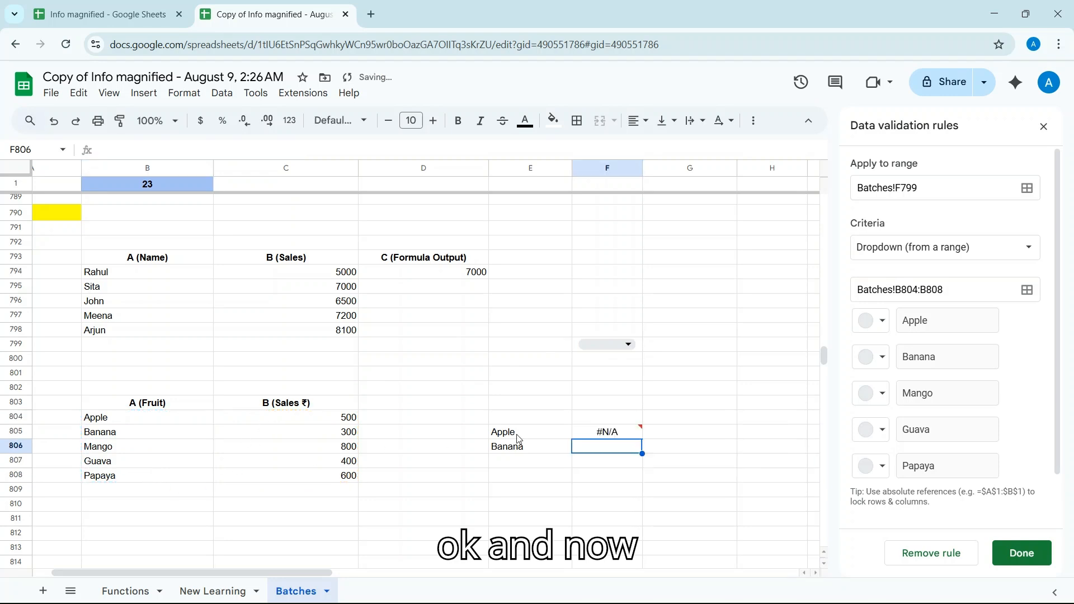
- Test the lookup by choosing Apple and then Banana in the F799 dropdown
mouse_move(631, 436)
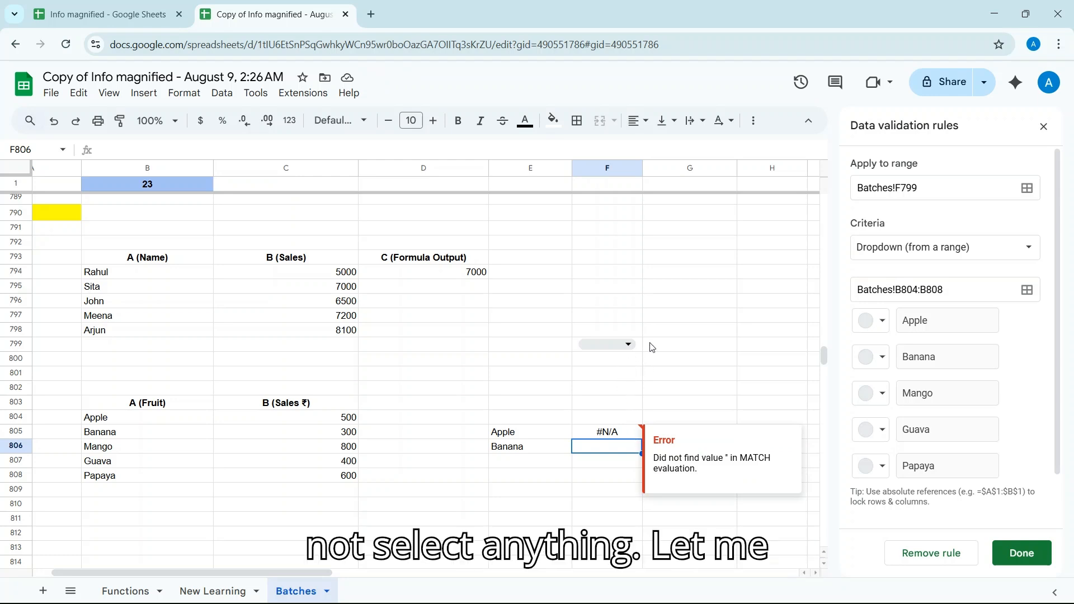
click(122, 486)
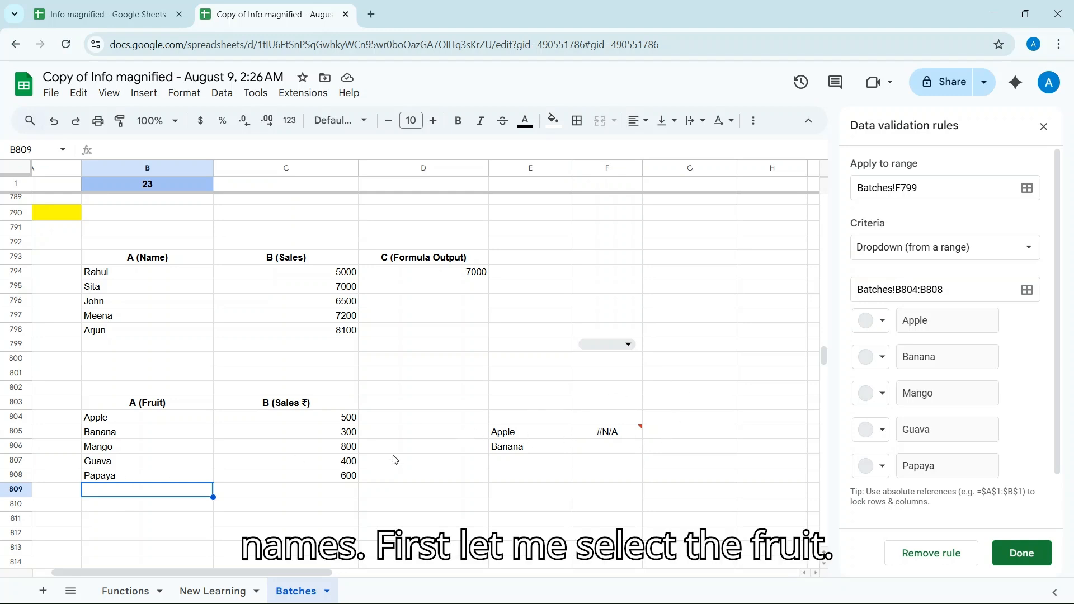
click(629, 347)
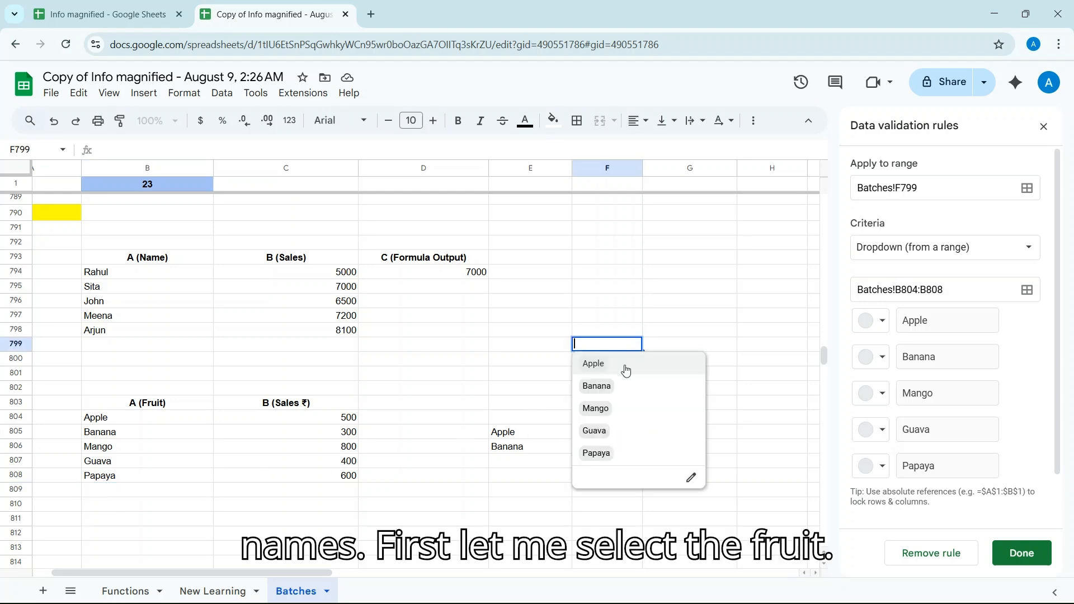
click(619, 367)
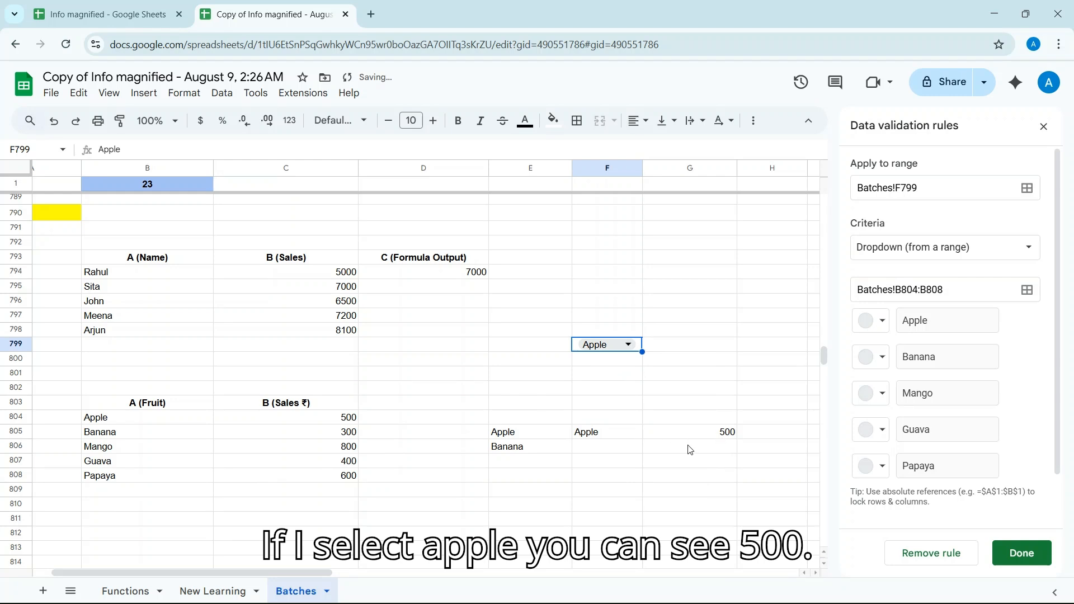
click(629, 348)
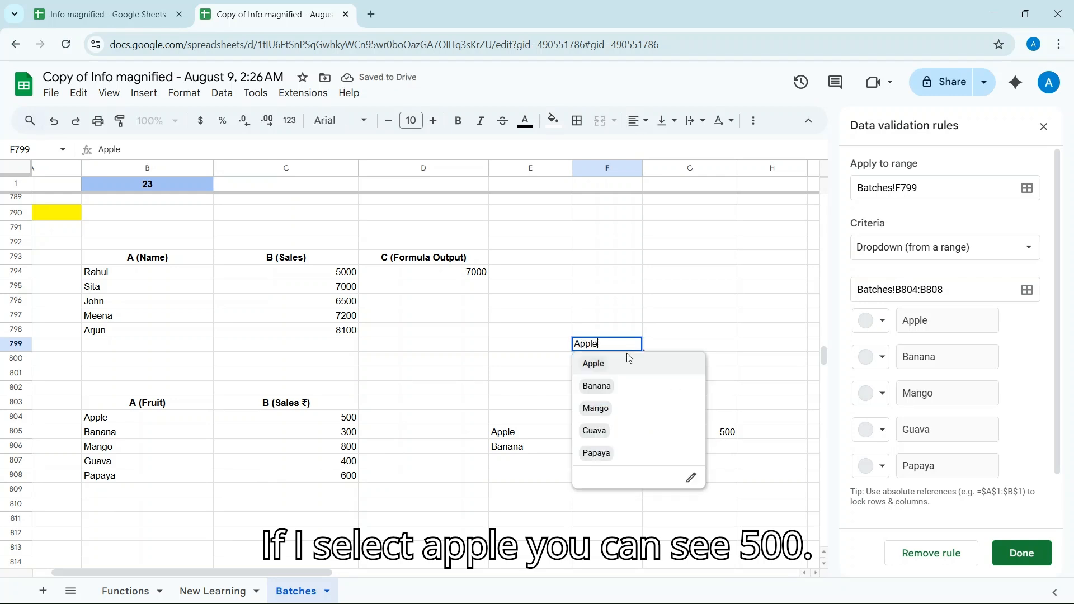
click(617, 389)
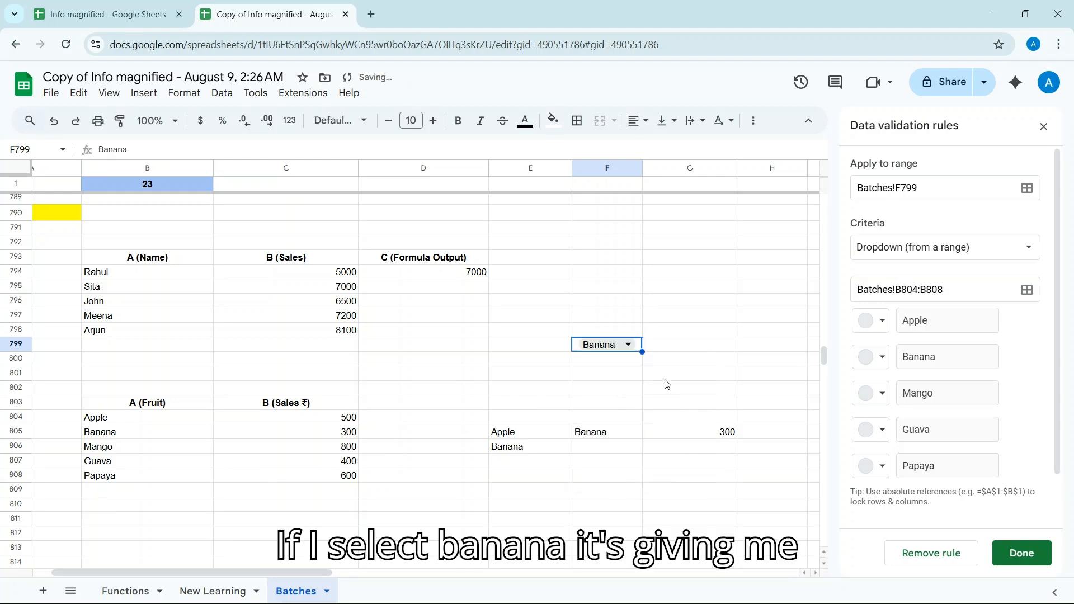
- Choose Mango in the F799 dropdown and extend the dropdown's source range to Batches!B804:B830
click(634, 348)
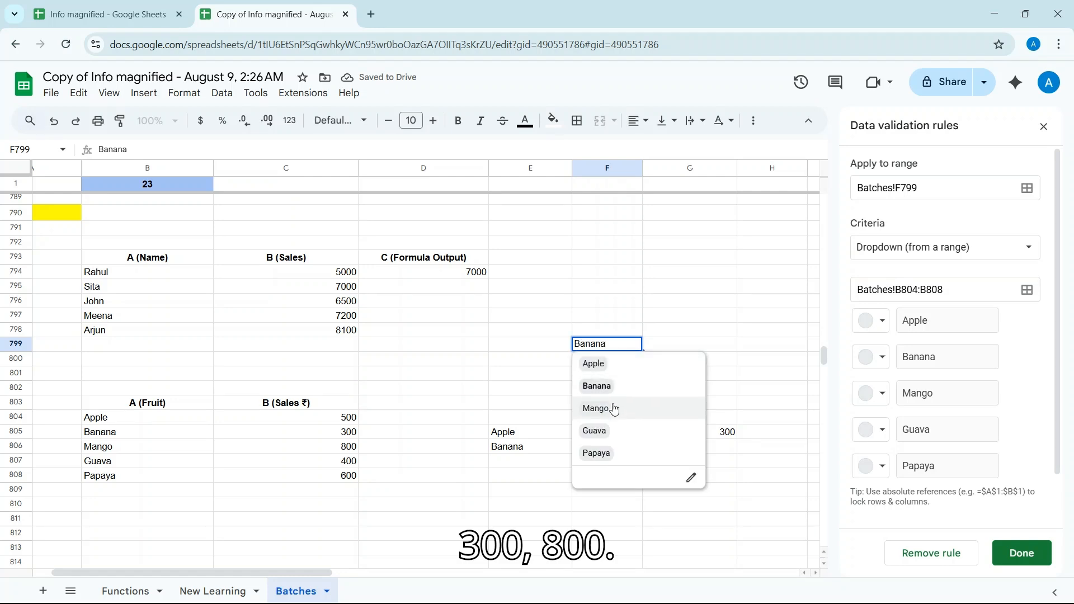
click(614, 409)
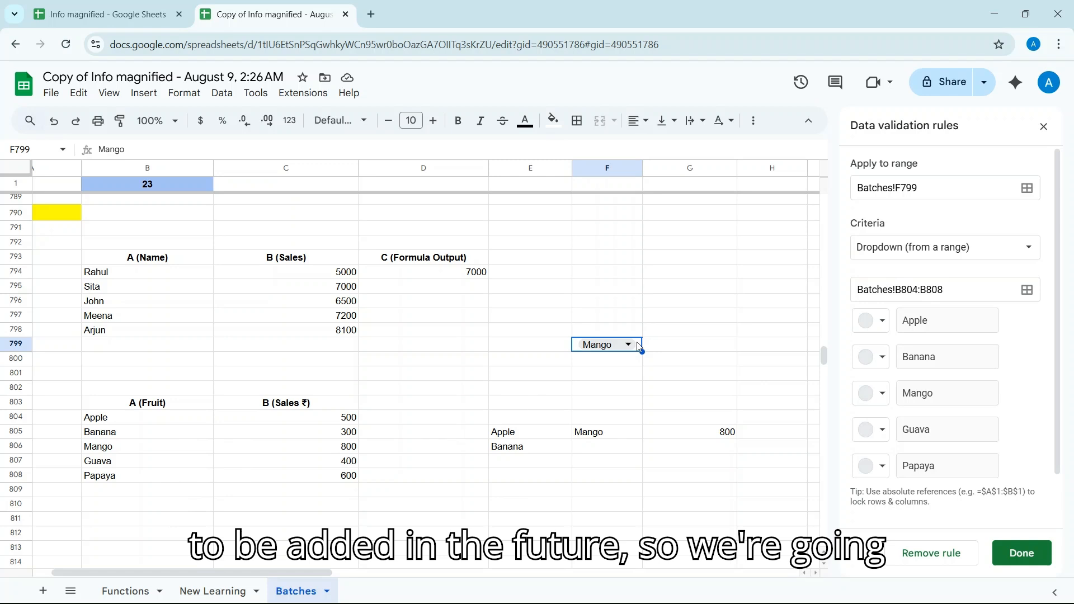
click(916, 289)
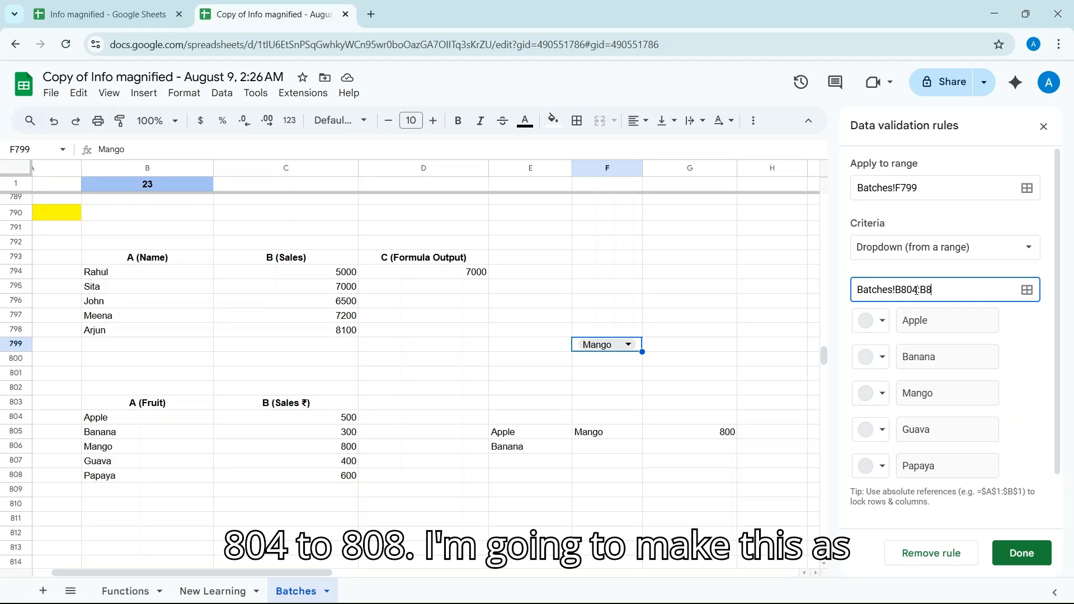
text(30)
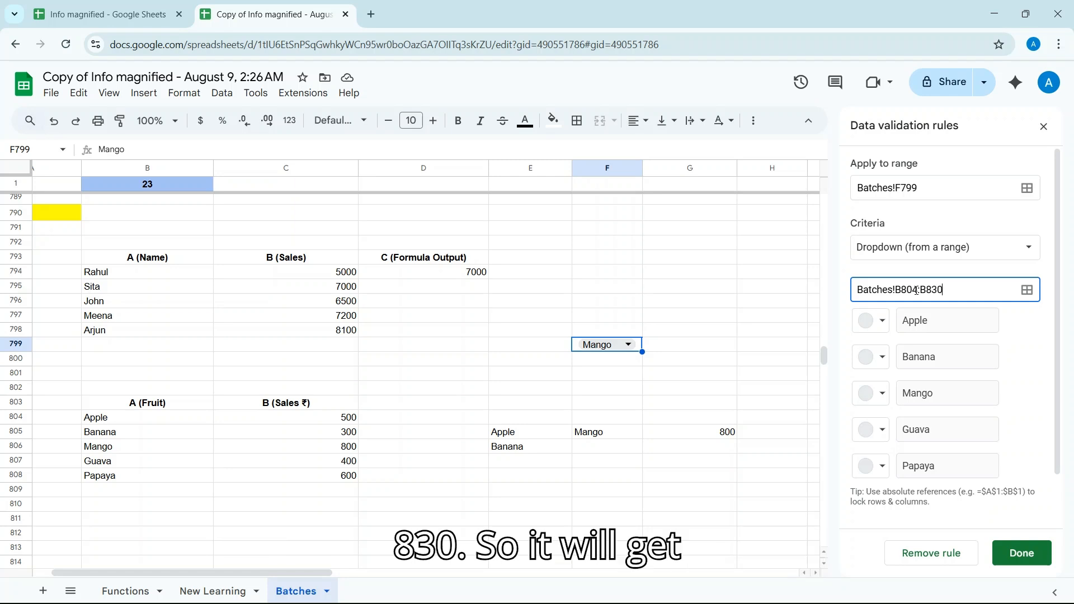
click(1032, 567)
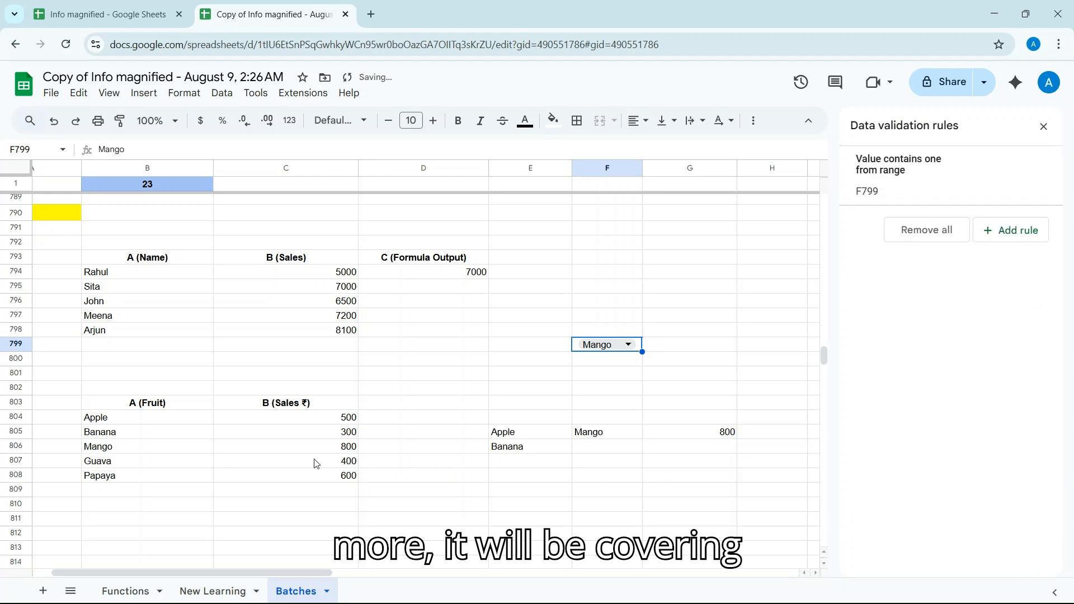
- Add kiwi, water melon and Grapes to the fruit list in B809, B810 and B811
click(133, 497)
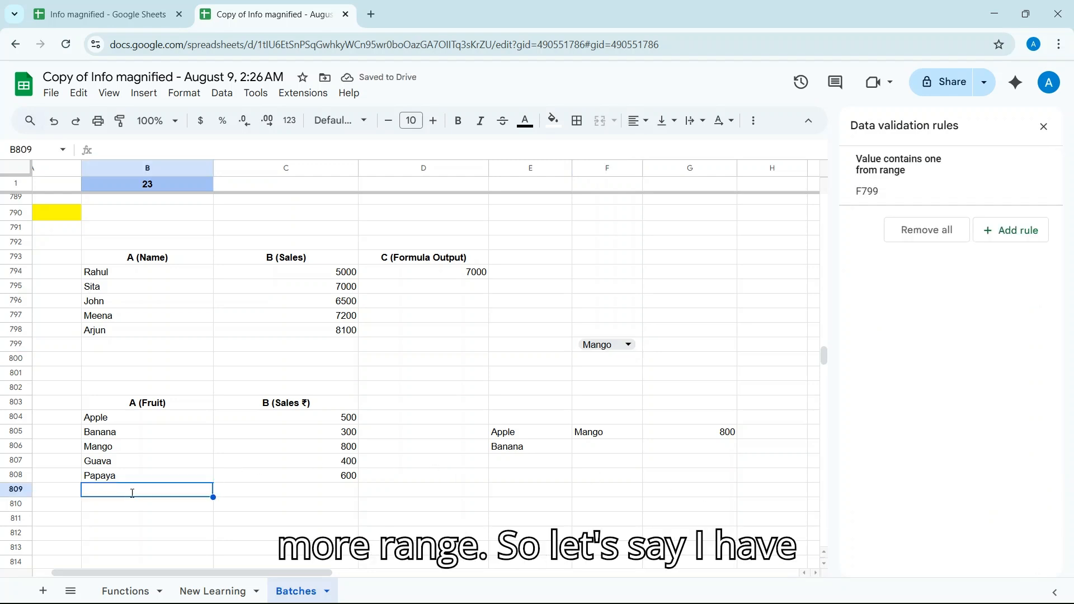
text(kiwi)
key(Return)
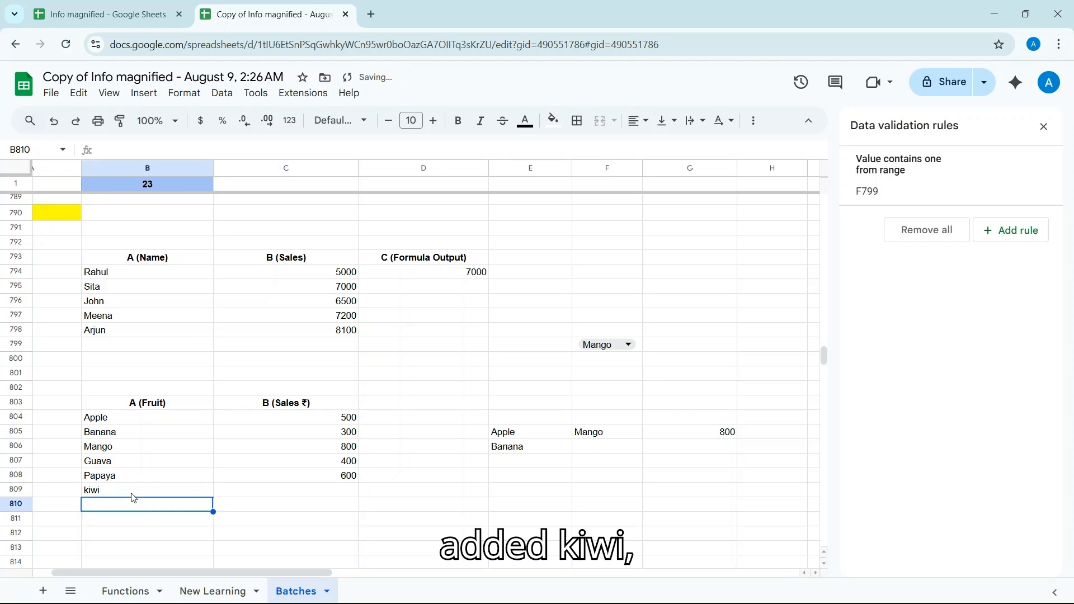
text(water meon)
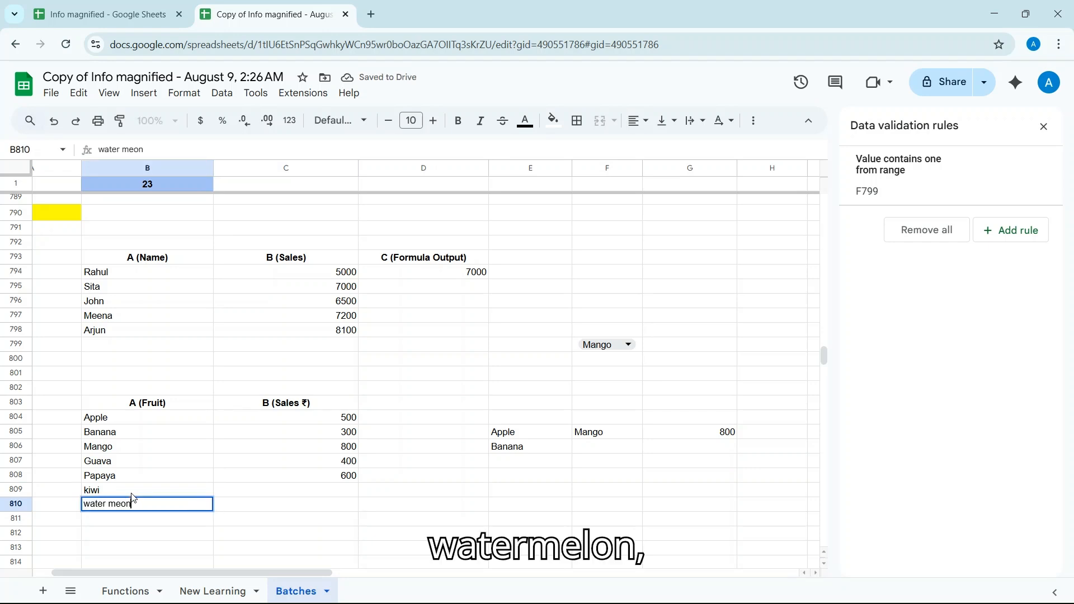
key(Tab)
key(Return)
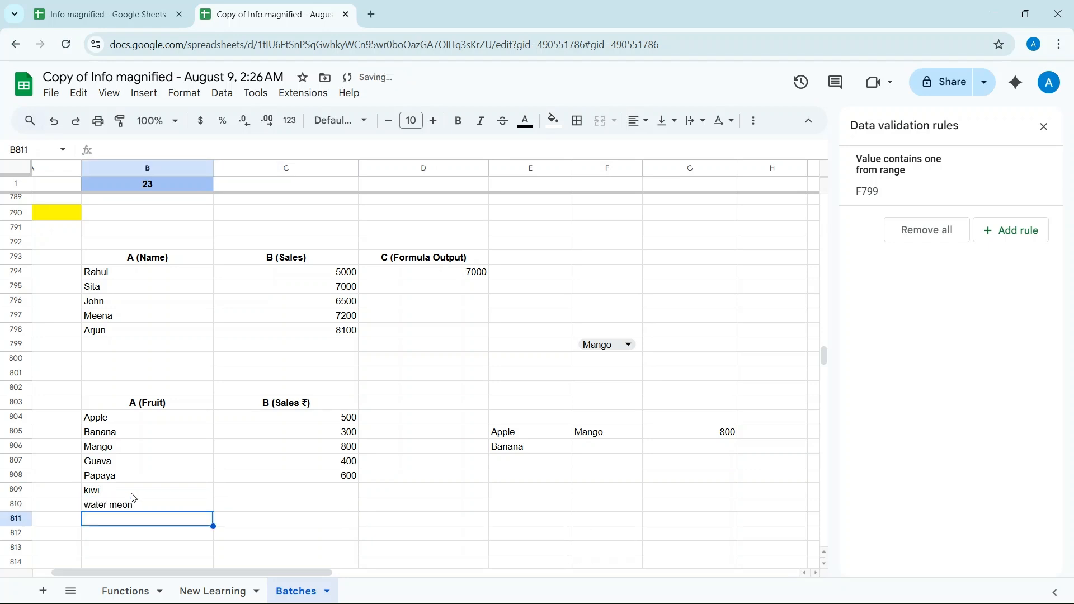
click(132, 498)
key(Delete)
text(w)
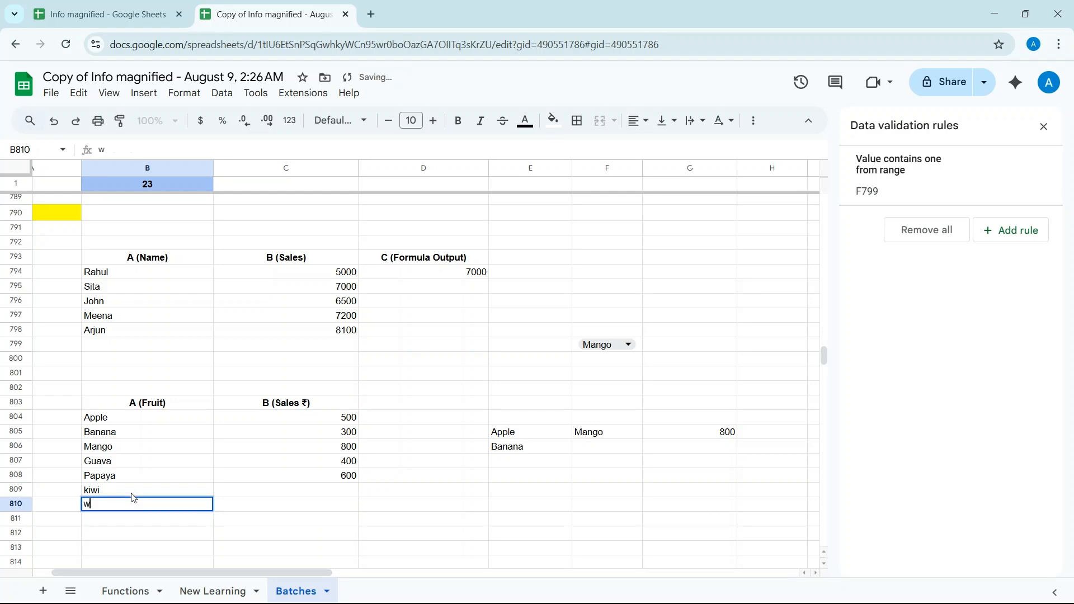
text(ater melon)
key(Tab)
key(Return)
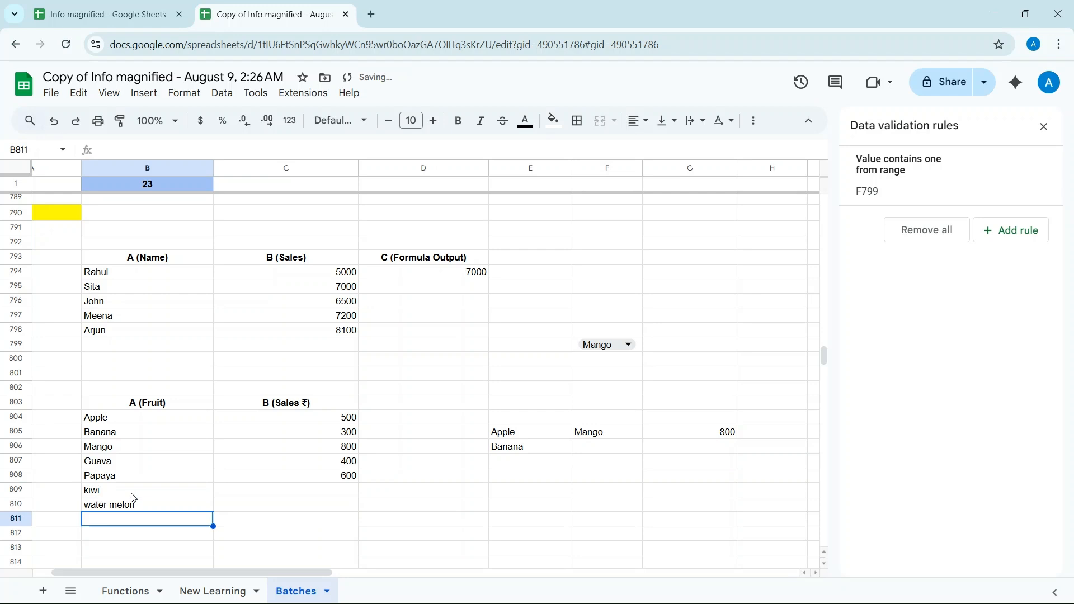
text(Grapesq)
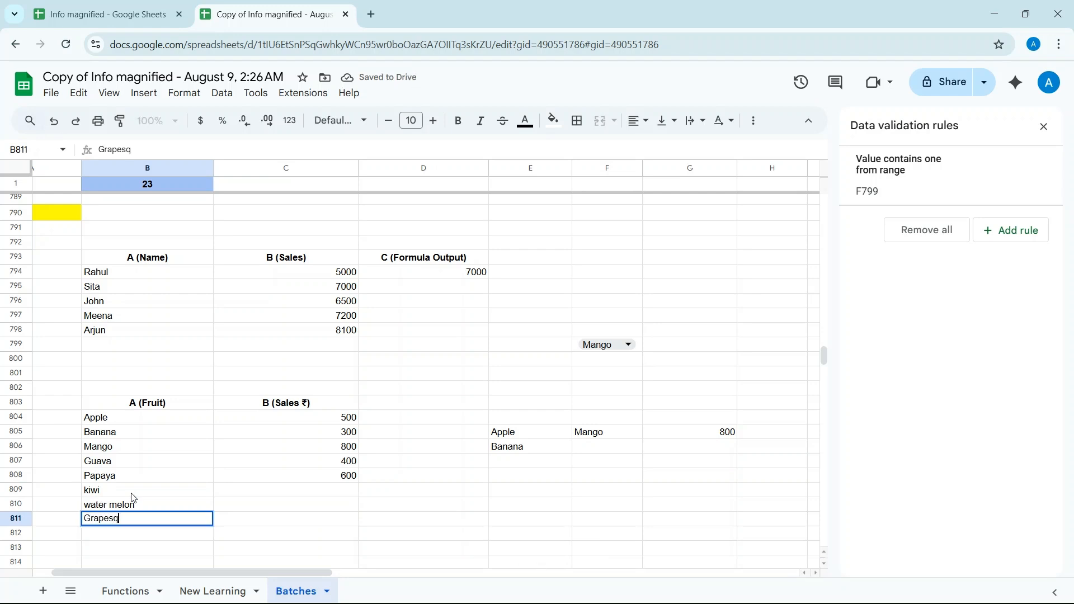
key(Tab)
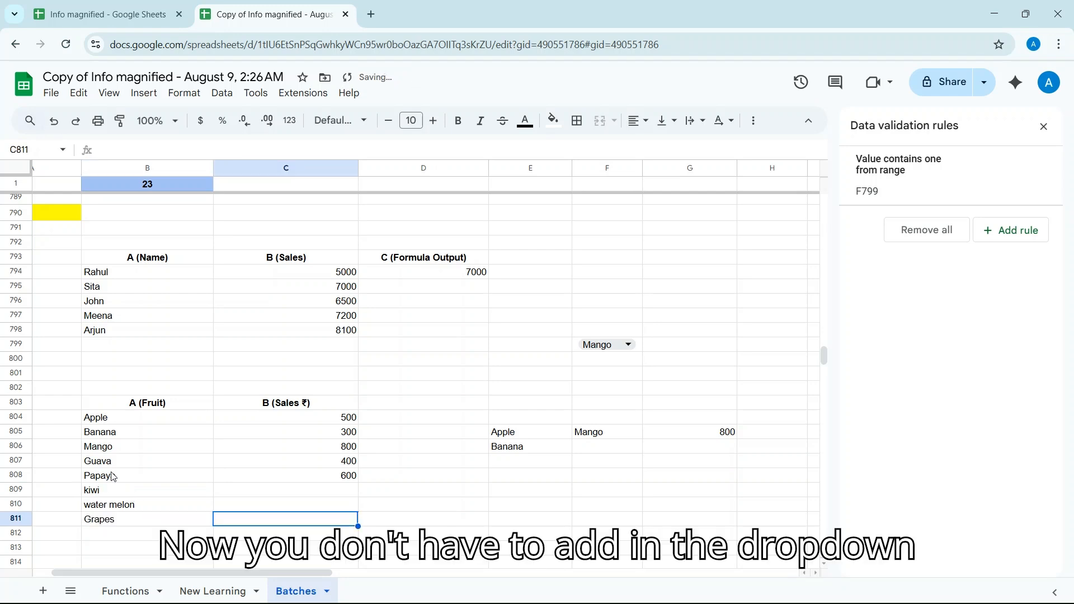
- Choose kiwi in the F799 dropdown and enter 2000 as kiwi's sales in C809
click(622, 345)
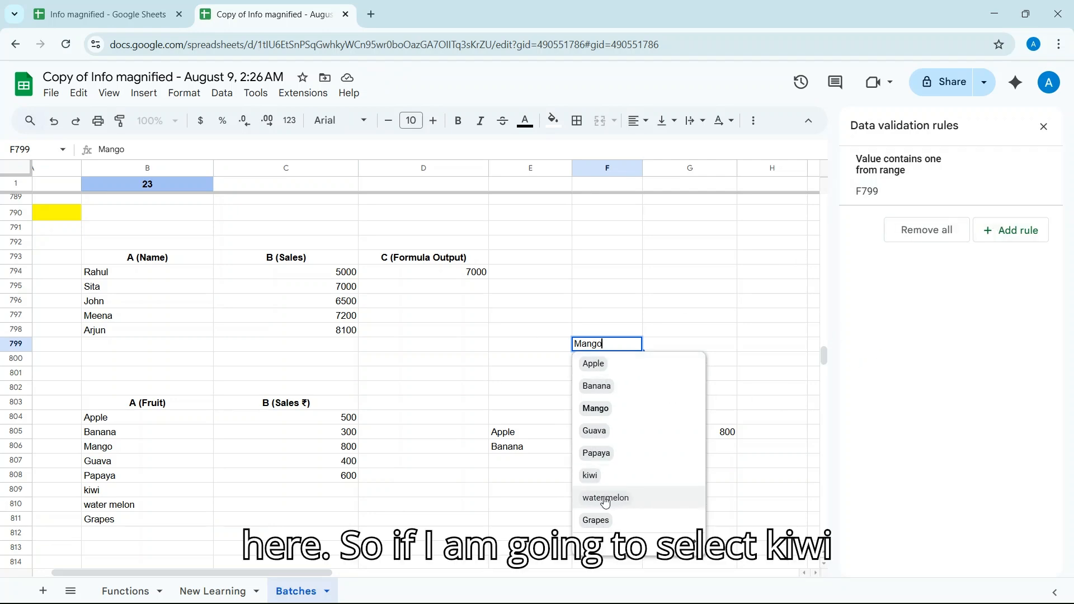
click(591, 476)
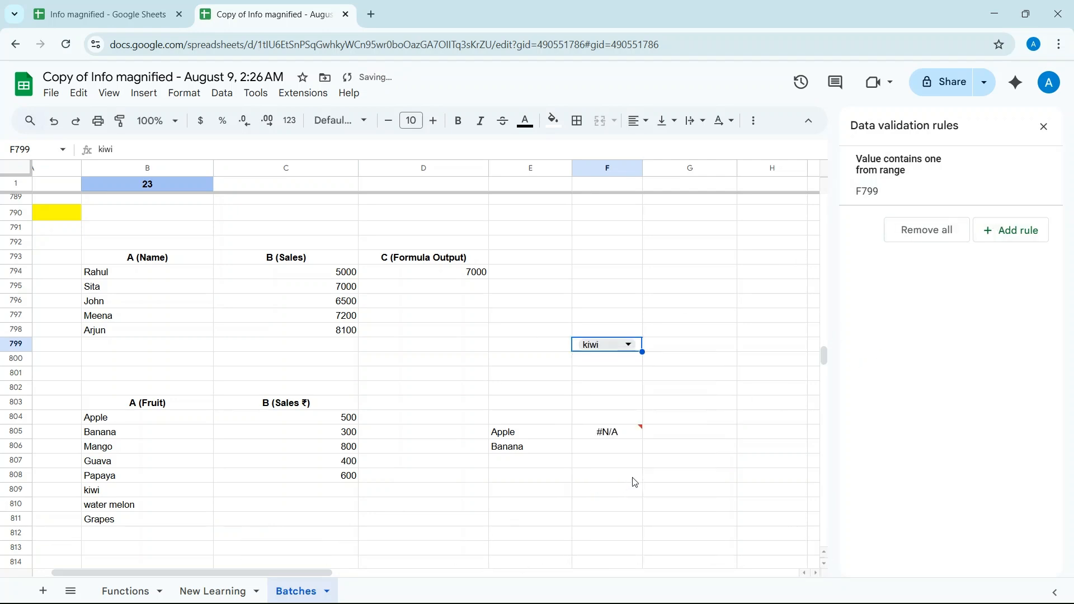
click(343, 495)
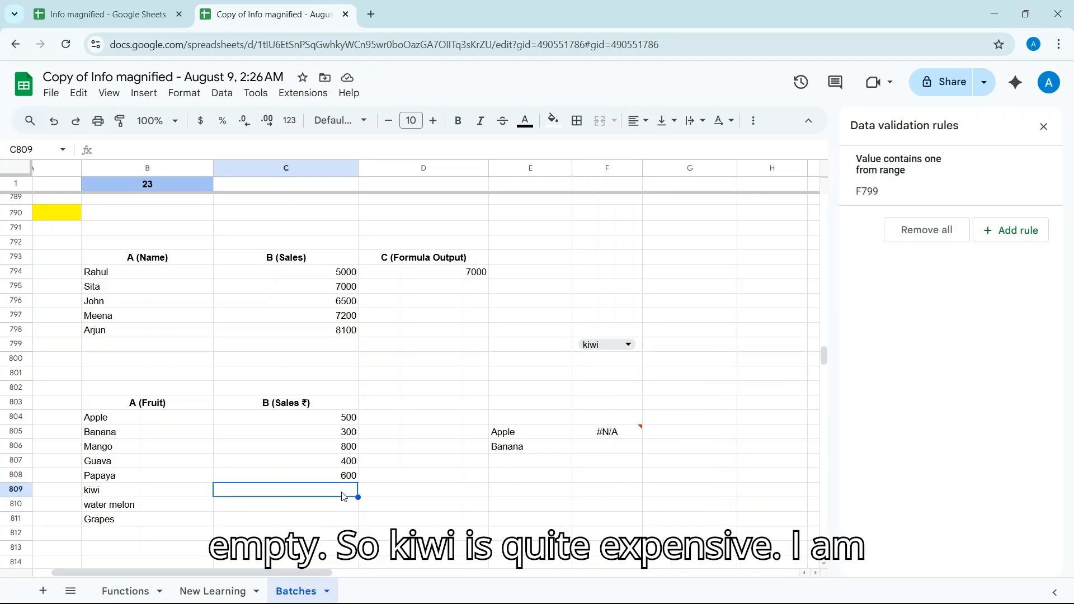
text(50)
key(BackSpace)
key(BackSpace)
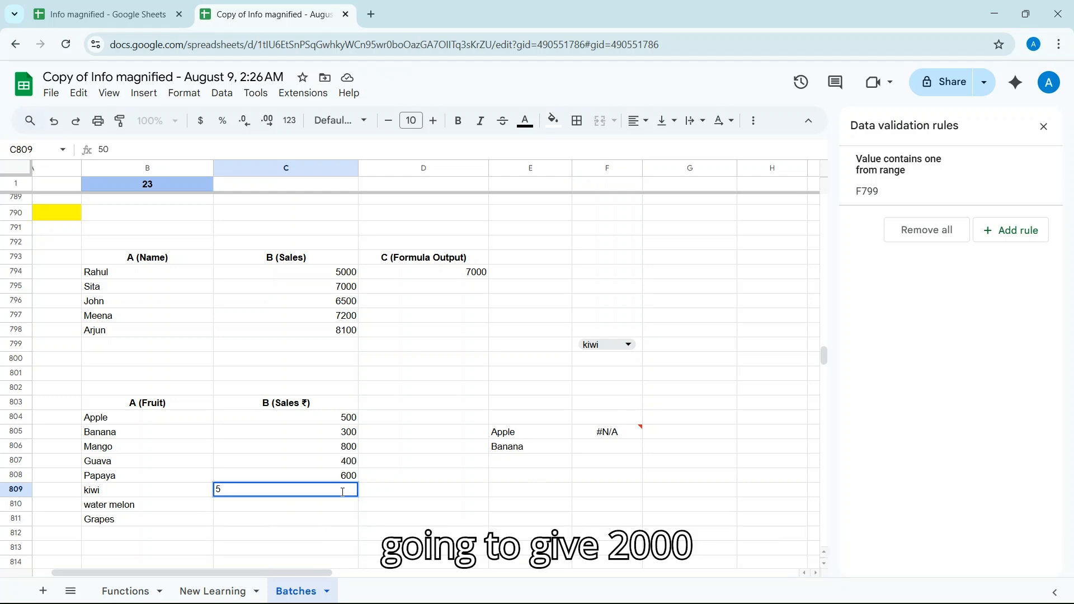
text(2000)
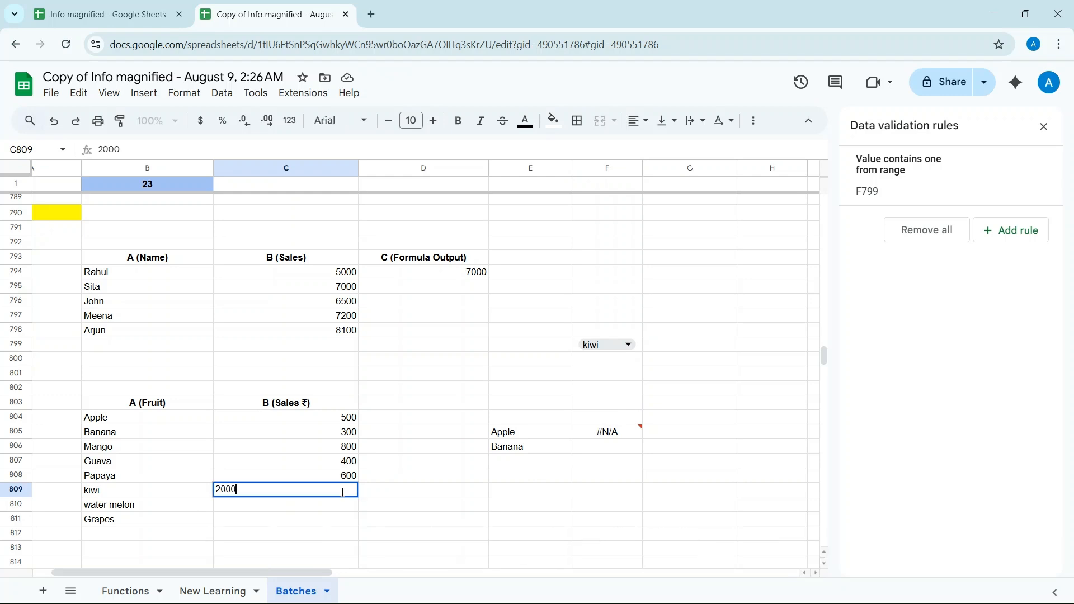
key(Return)
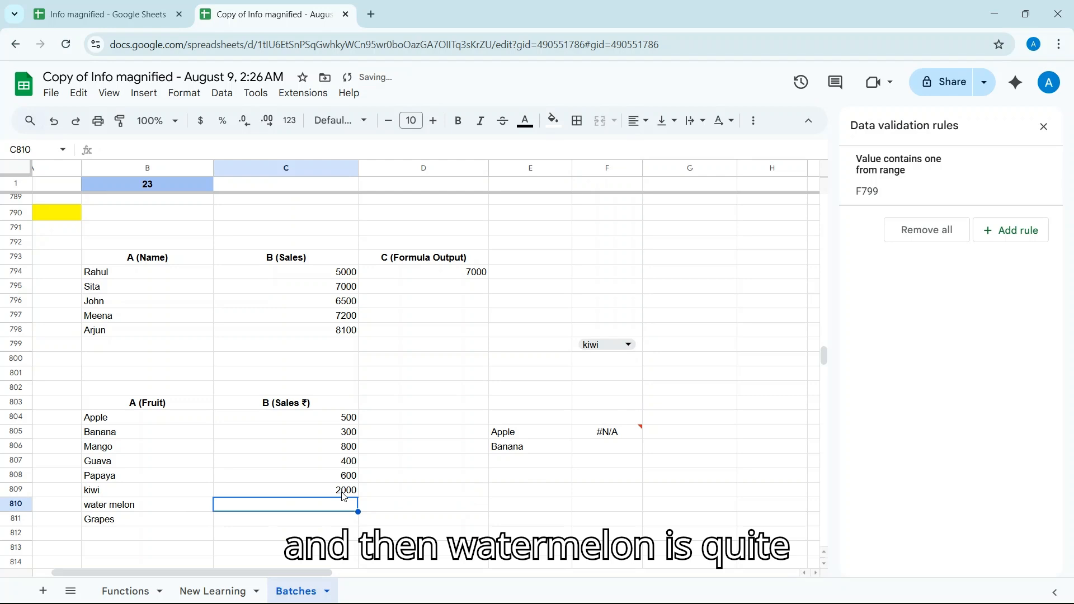
- Enter sales of 200 for water melon in C810 and 8800 for Grapes in C811
text(200)
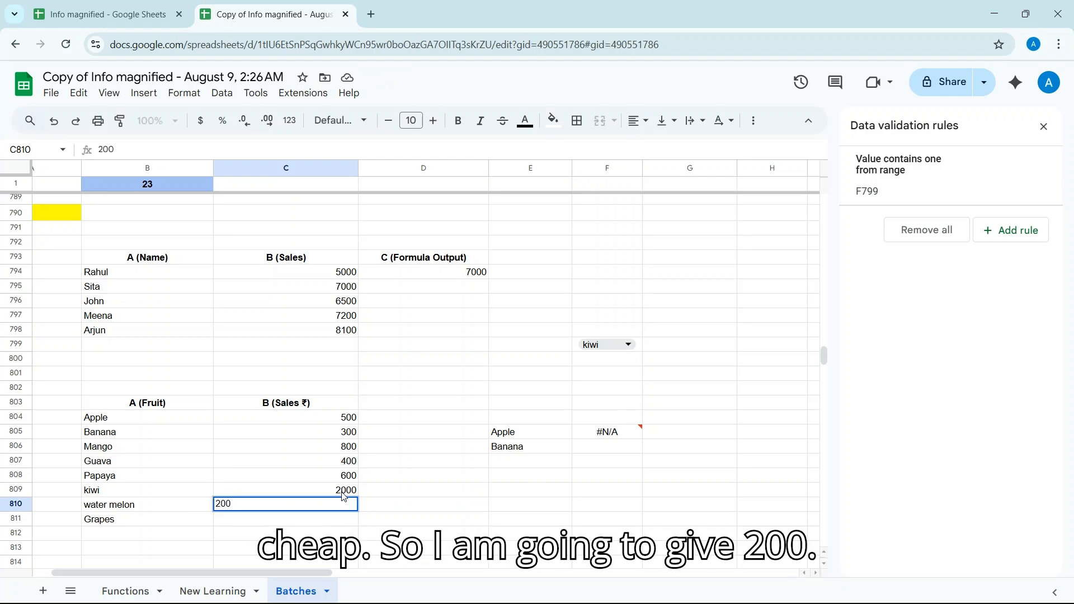
key(Tab)
key(Return)
text(800)
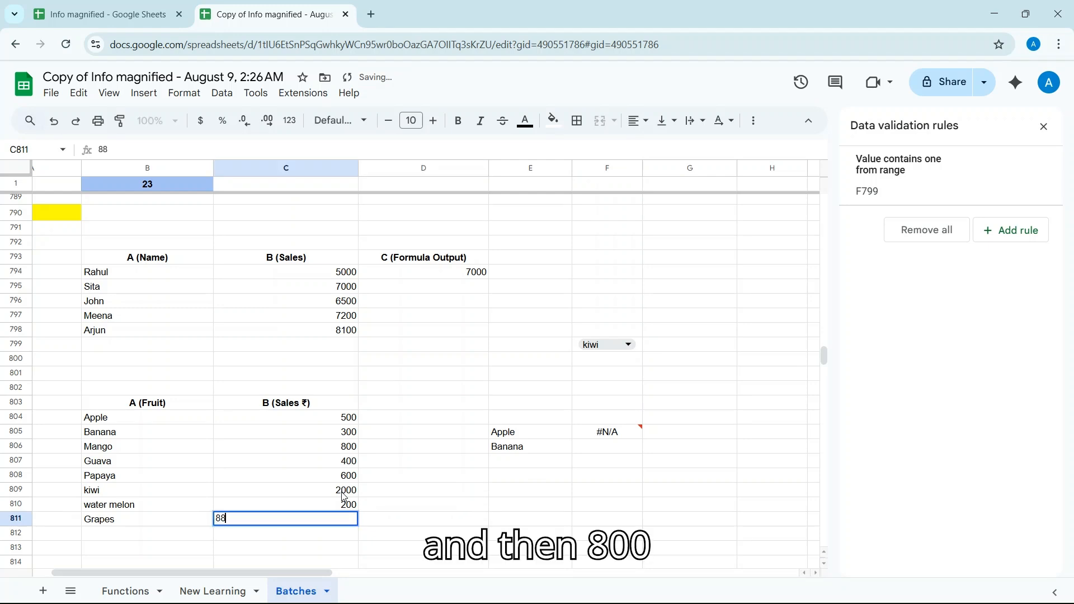
key(Tab)
click(353, 517)
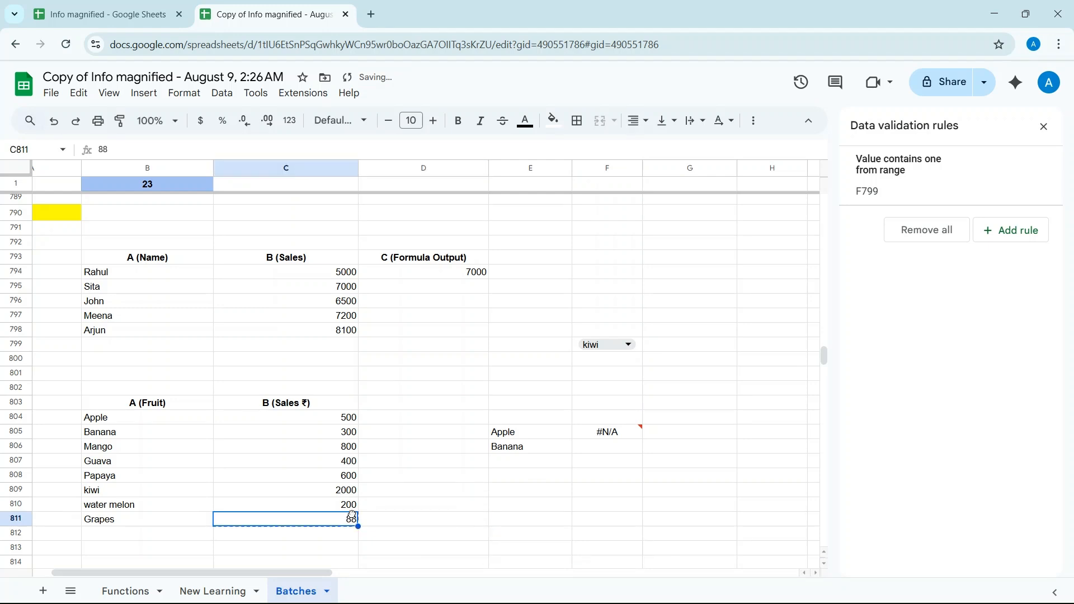
double_click(337, 518)
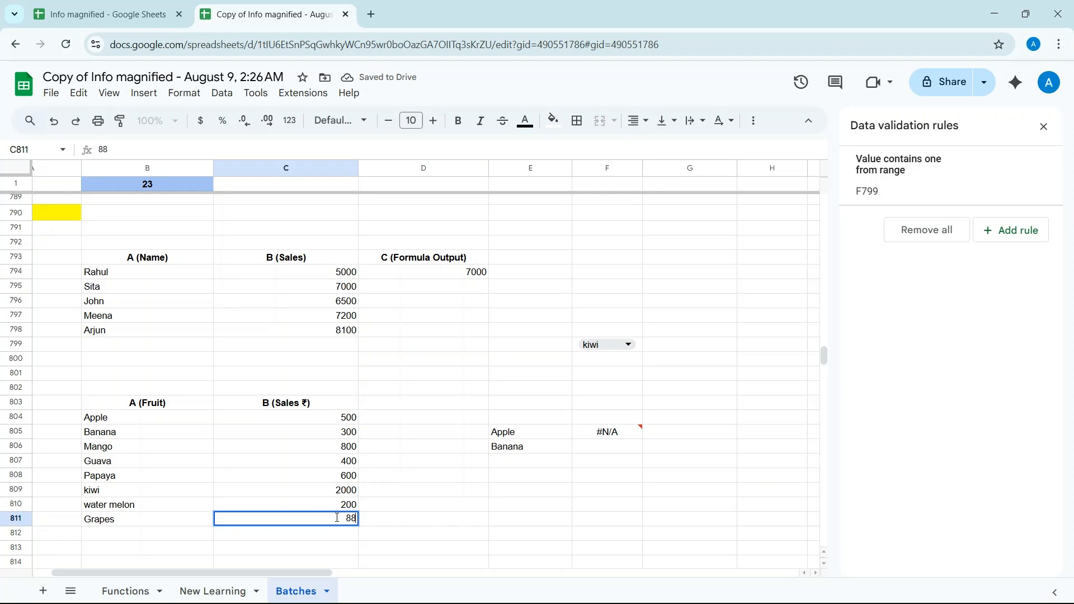
key(Tab)
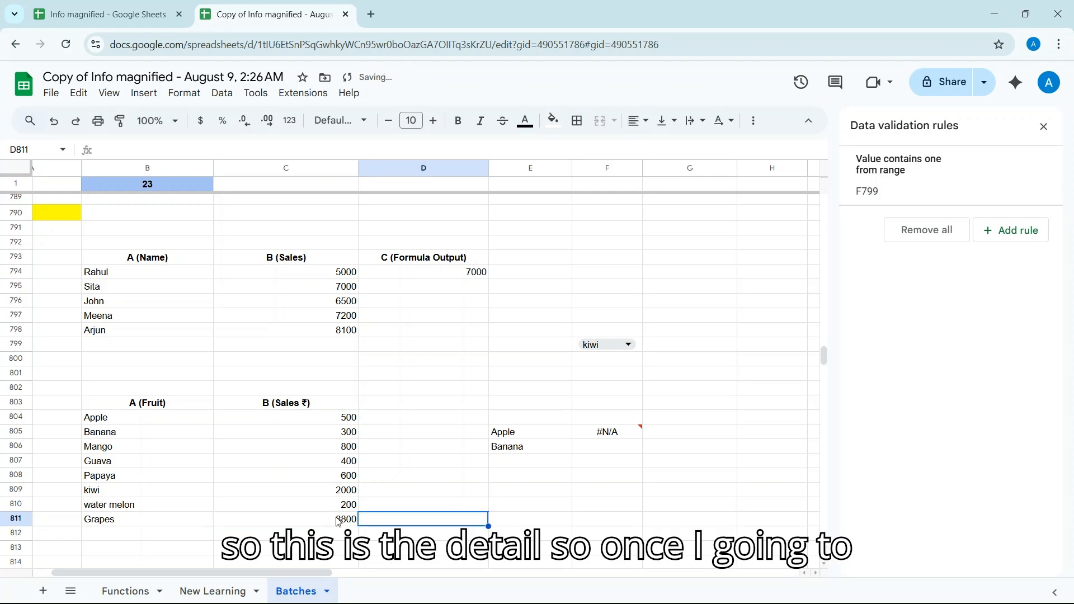
- Choose water melon in the F799 dropdown and extend the INDEX range in the F805 formula to B804:C830
click(613, 345)
click(629, 497)
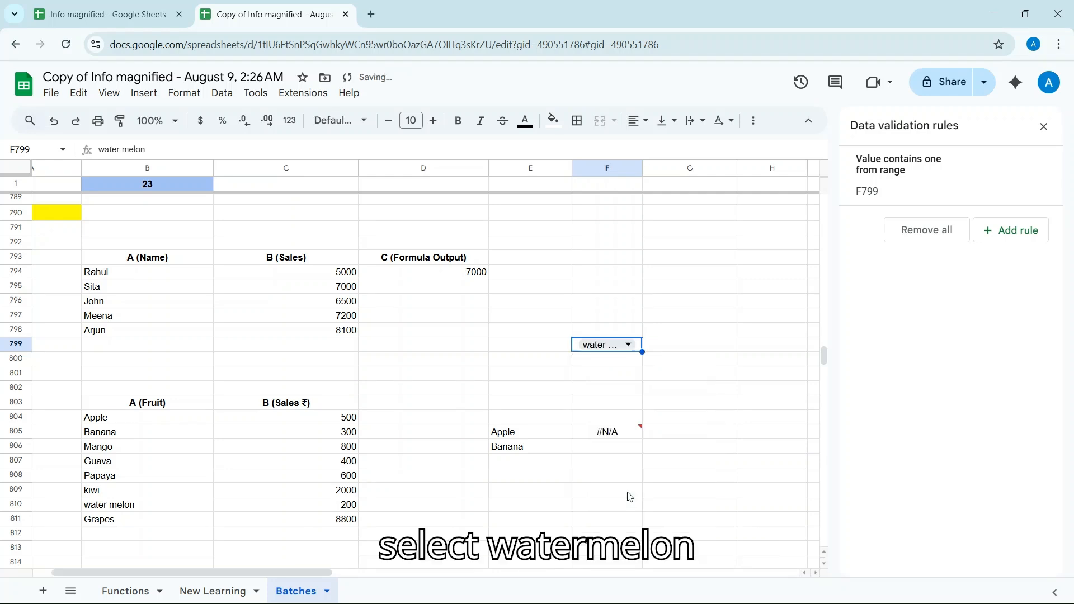
double_click(615, 433)
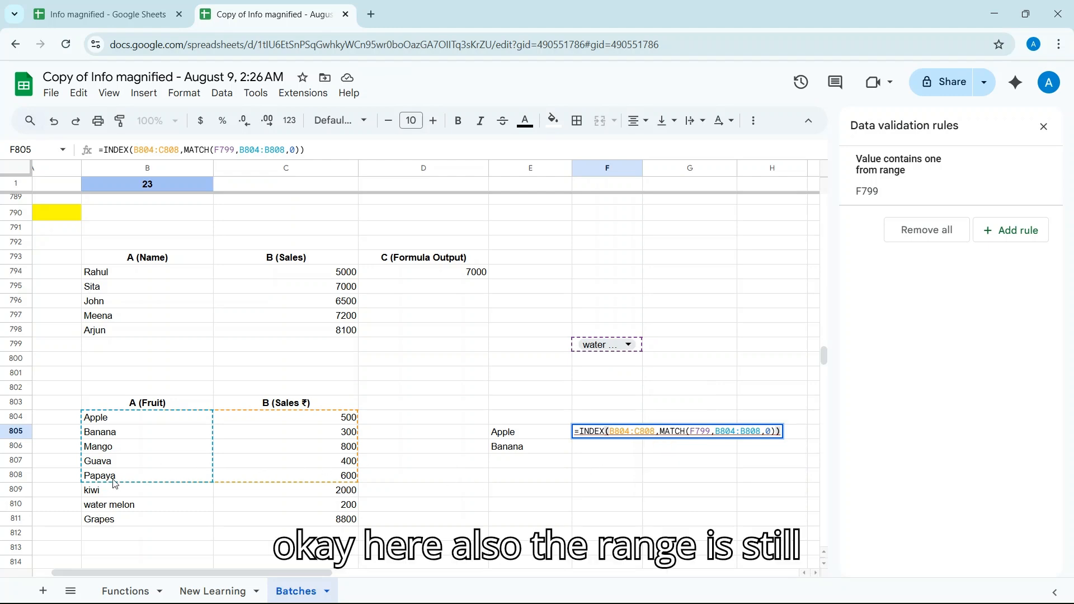
click(655, 434)
key(BackSpace)
key(BackSpace)
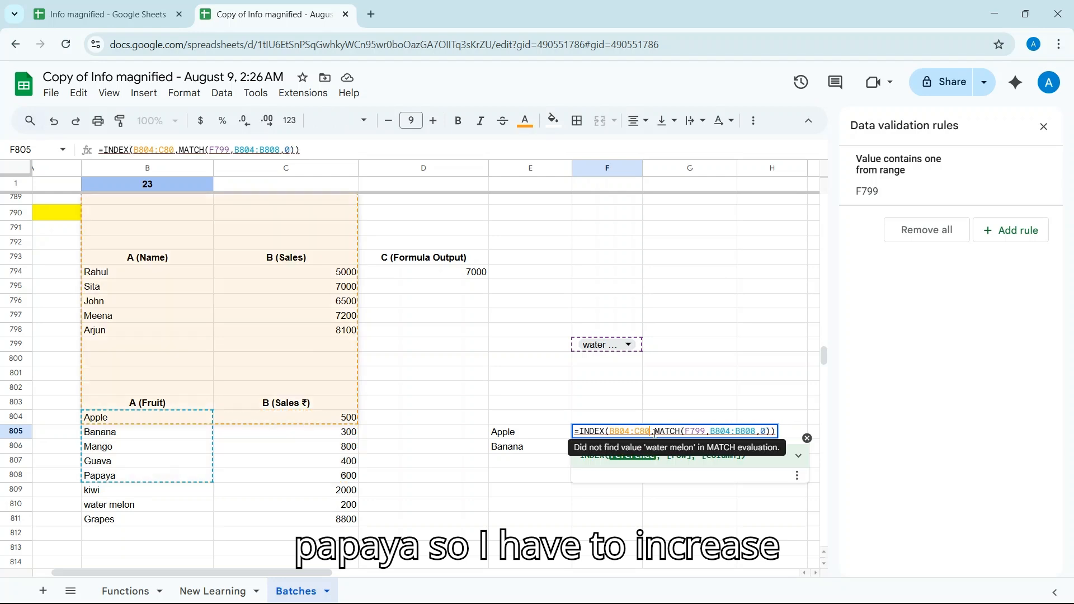
text(30)
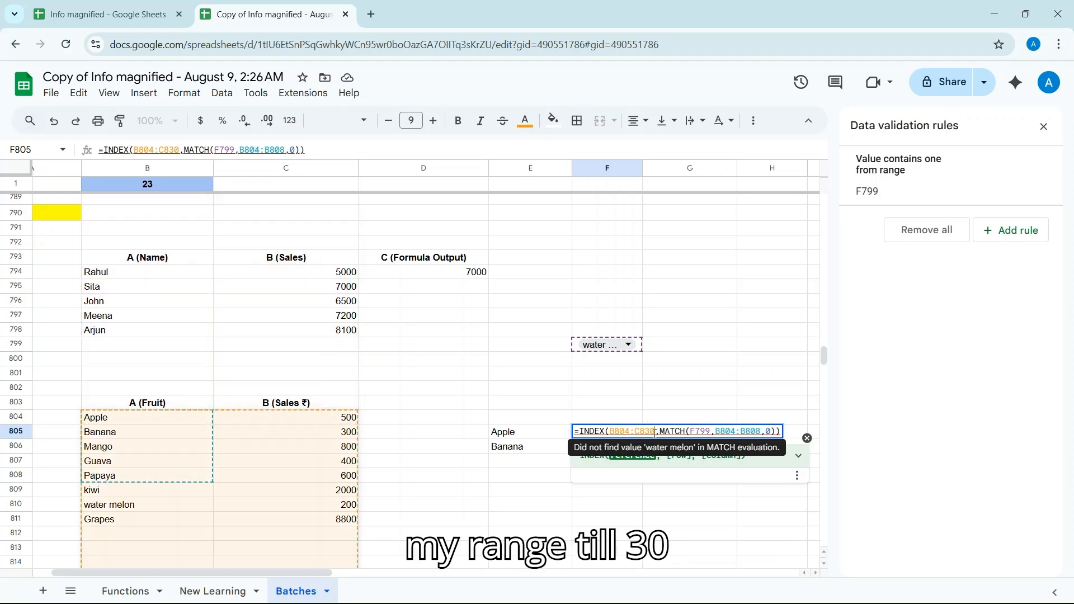
key(Return)
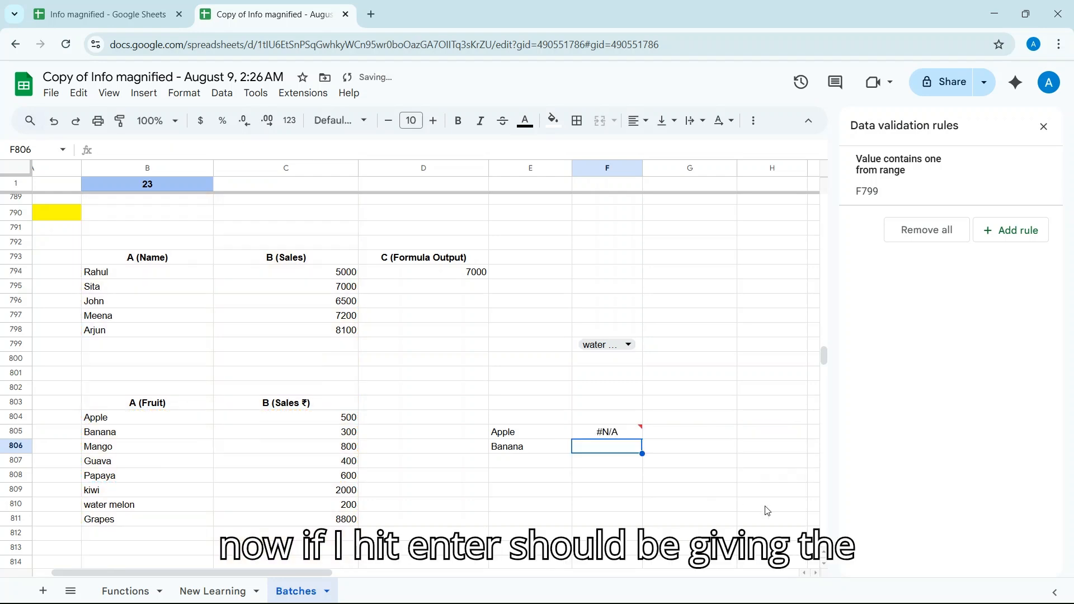
- Extend the MATCH range in the F805 formula to B804:B830
click(630, 436)
key(Return)
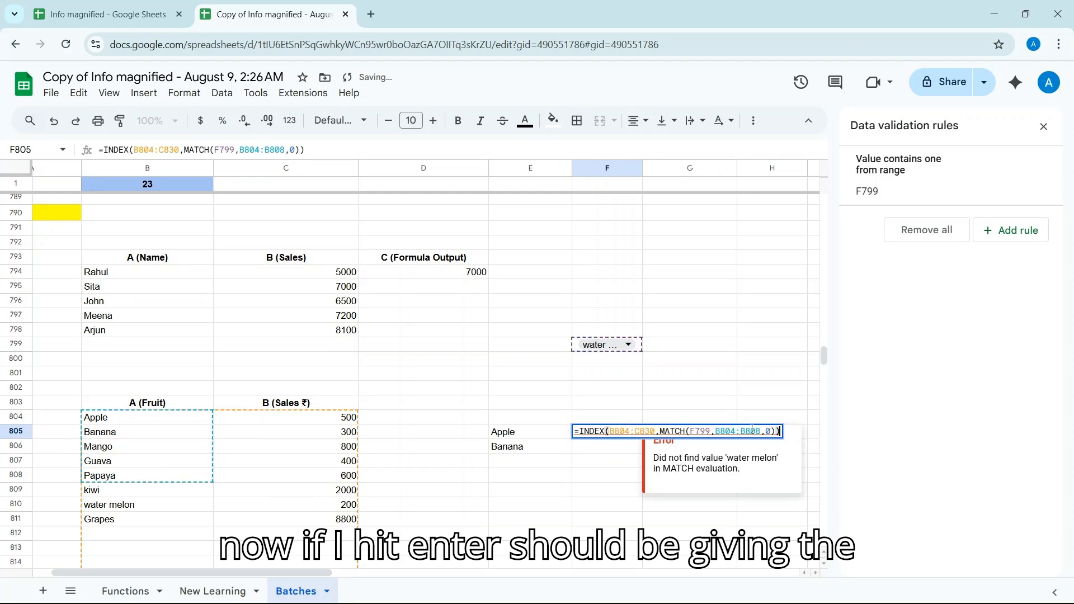
click(760, 431)
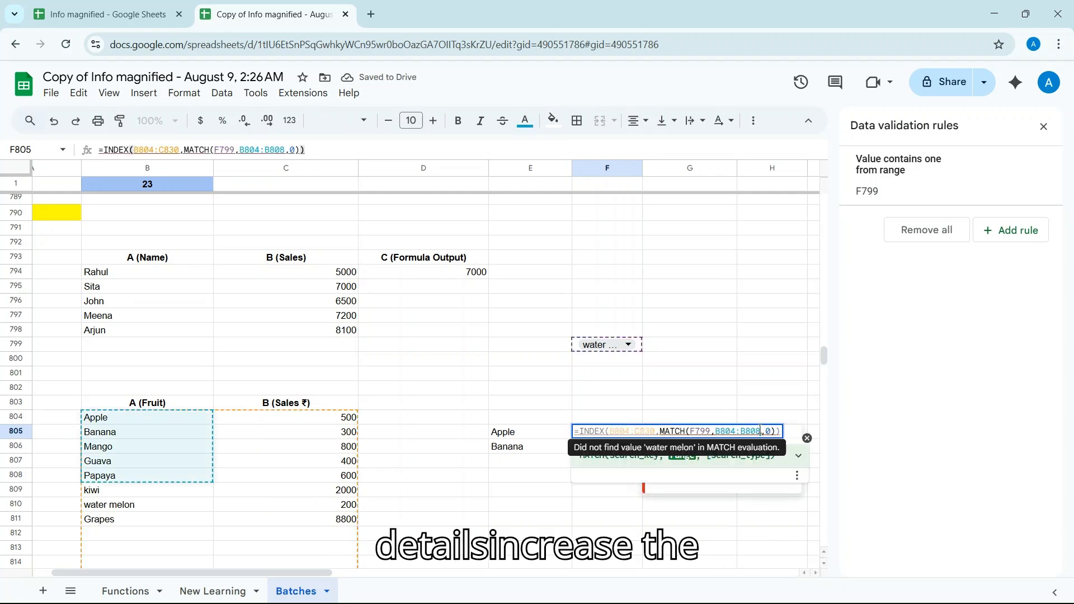
key(BackSpace)
key(BackSpace)
text(30)
key(Return)
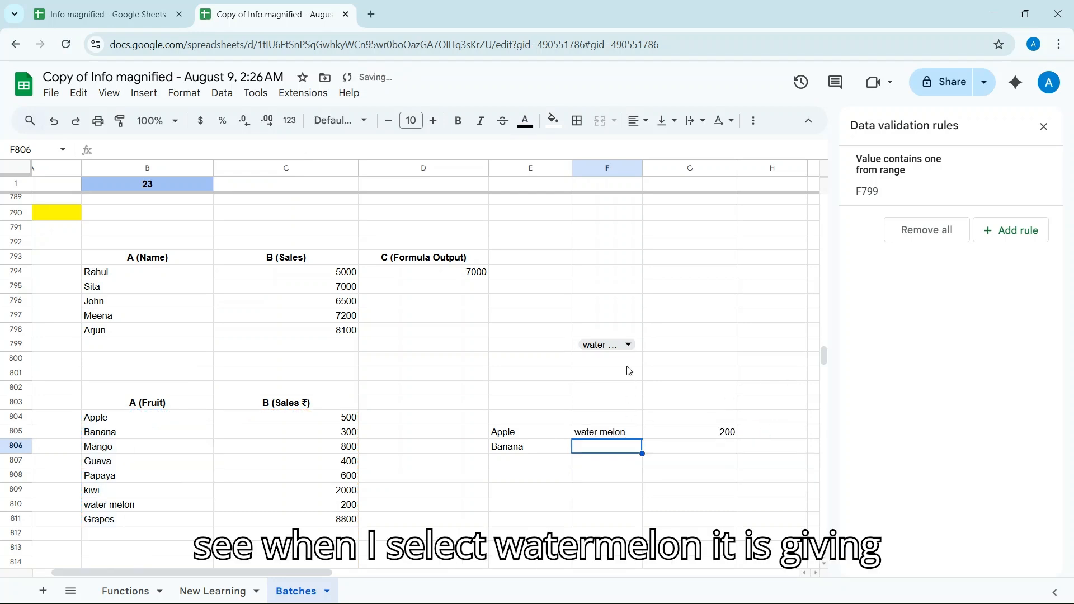
- Test the extended lookup by choosing Grapes in the F799 dropdown, and look over the list of fruit options
click(627, 344)
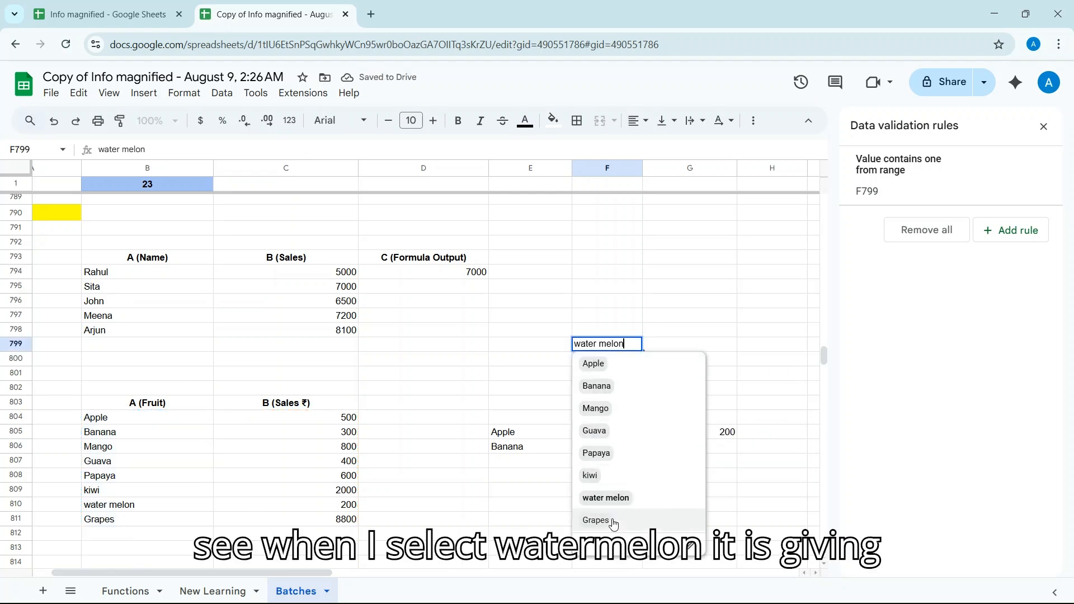
click(592, 520)
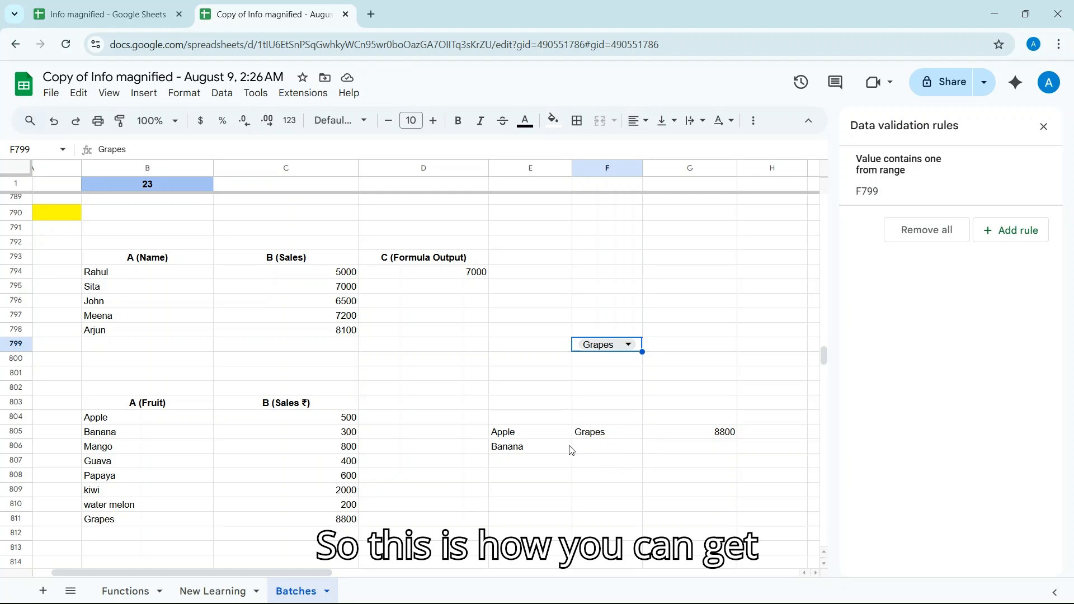
click(633, 346)
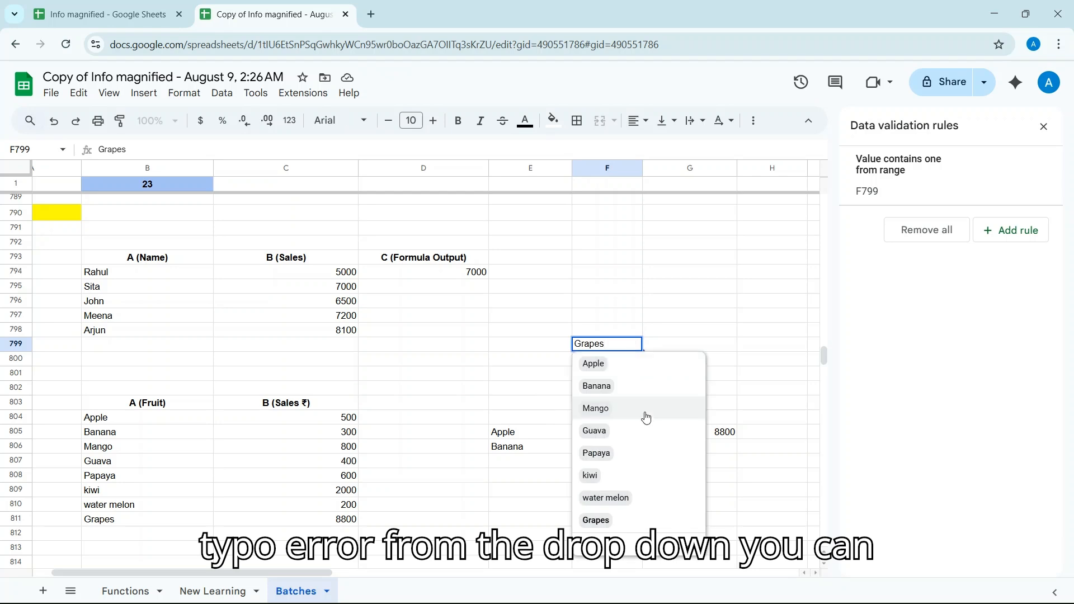
click(728, 363)
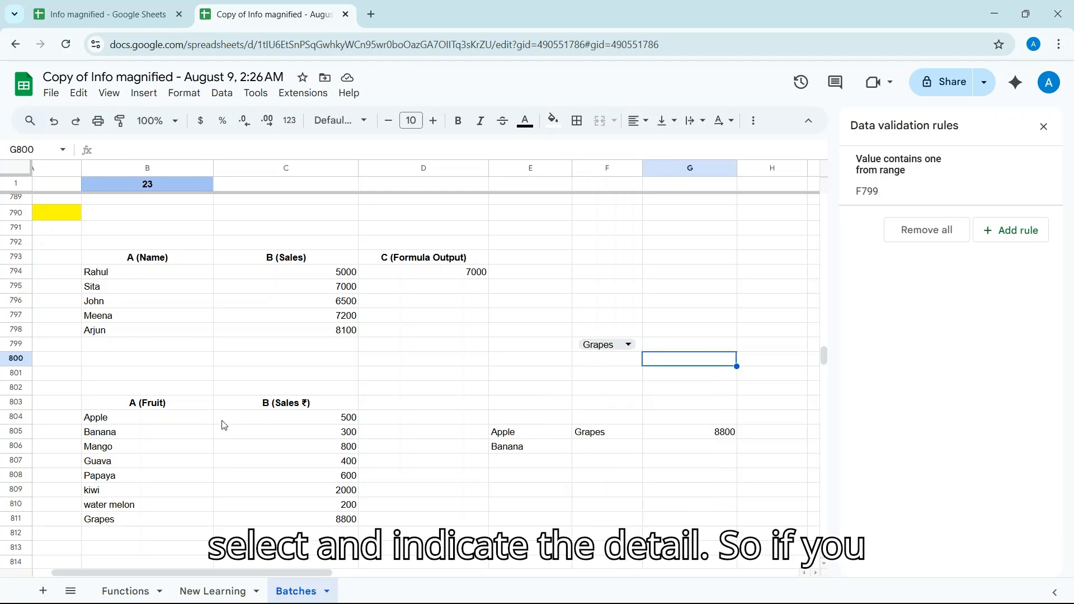